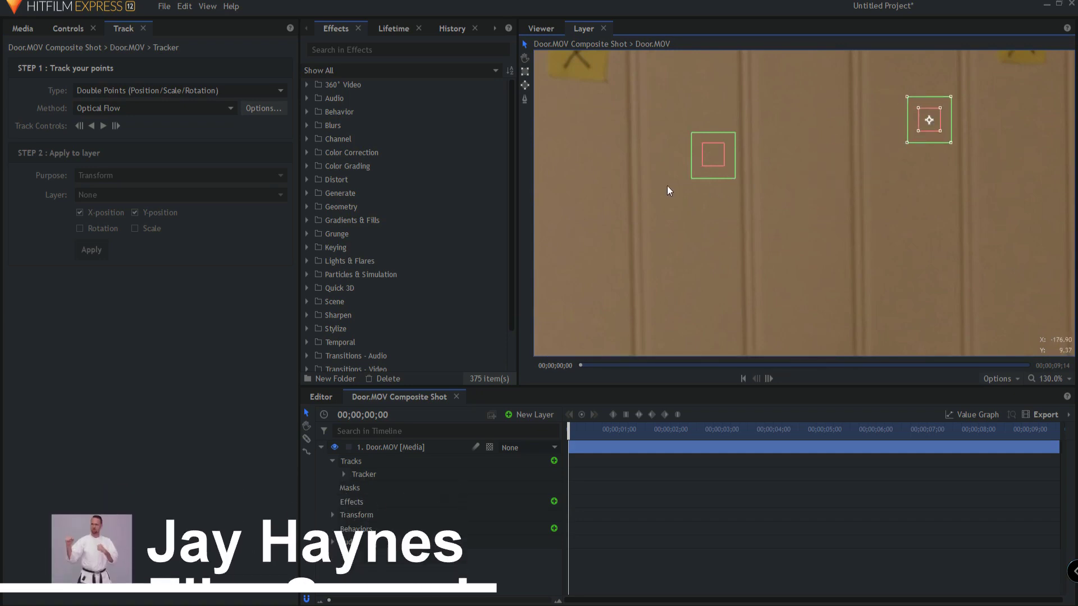
Pan across the door footage and drag a tracking point onto the taped X mark
drag(667, 187, 823, 263)
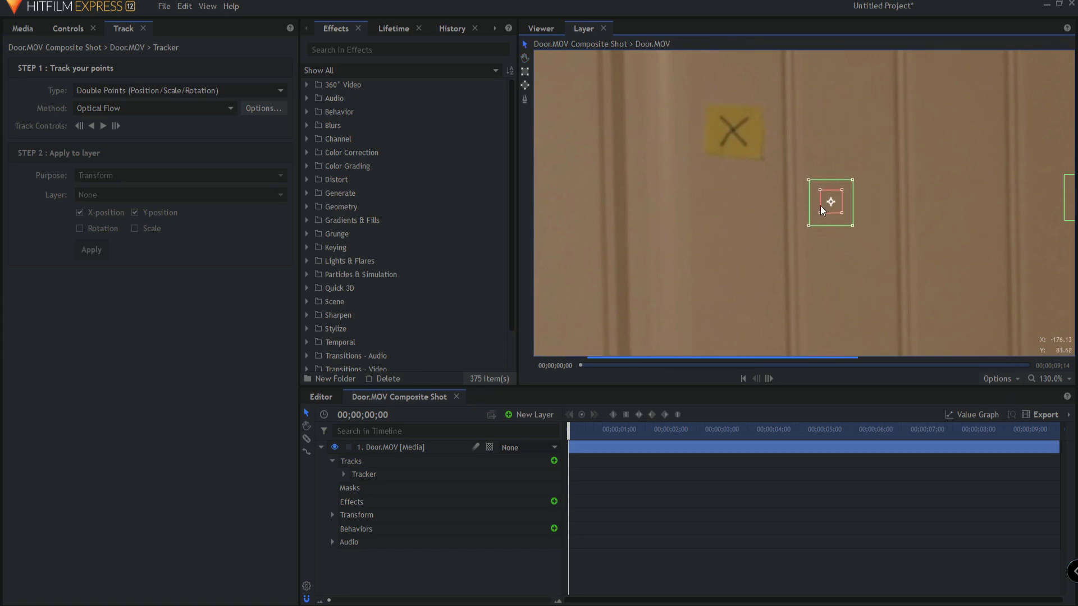
drag(736, 137, 725, 137)
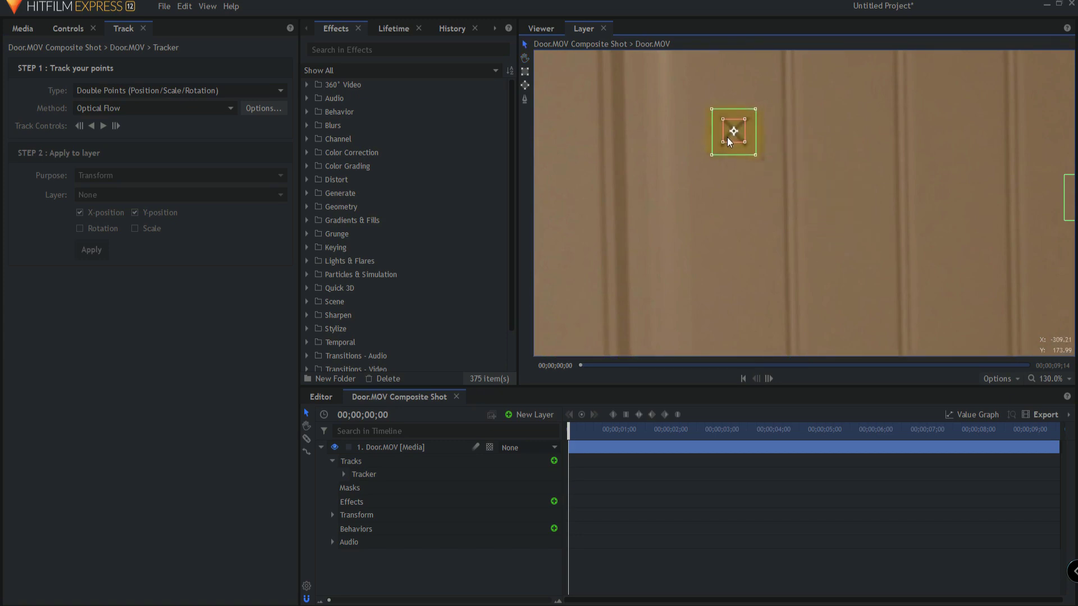
scroll(730, 130, up, 2)
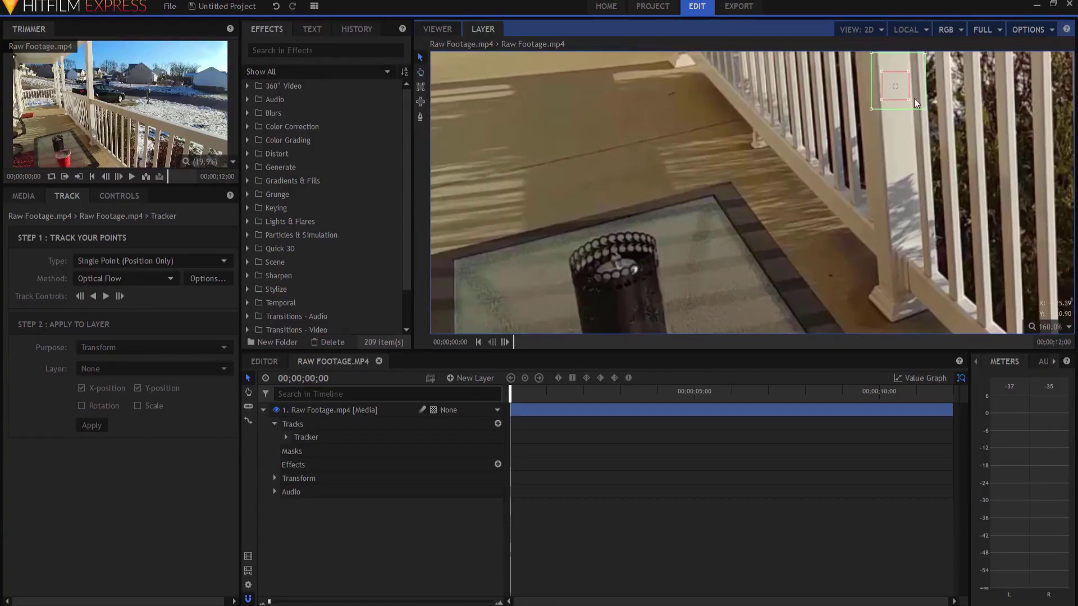
Move the tracking point from the railing post onto the candle holder, then pan the porch view
drag(888, 100, 606, 268)
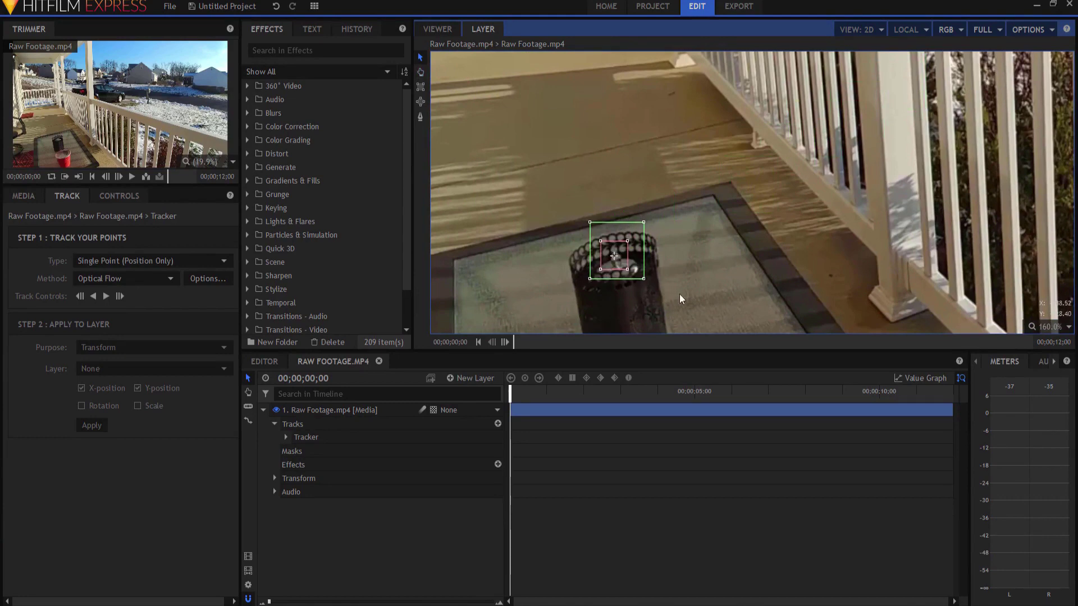
key(h)
drag(684, 309, 777, 248)
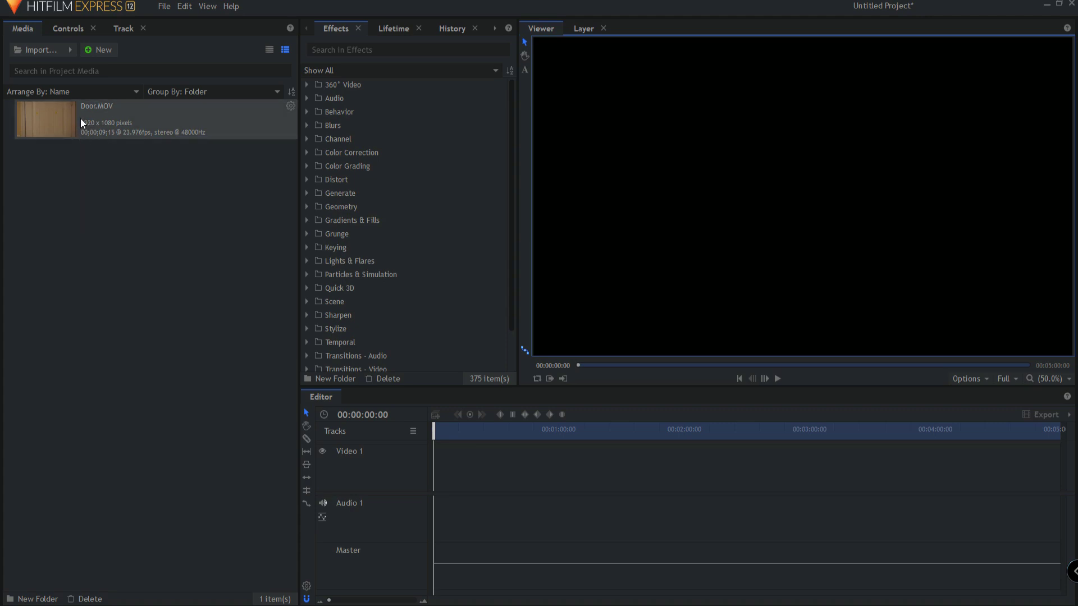
Add Door.MOV to the editor timeline with matching sequence settings, zoom in, and rewind the playhead
drag(82, 123, 436, 475)
click(631, 342)
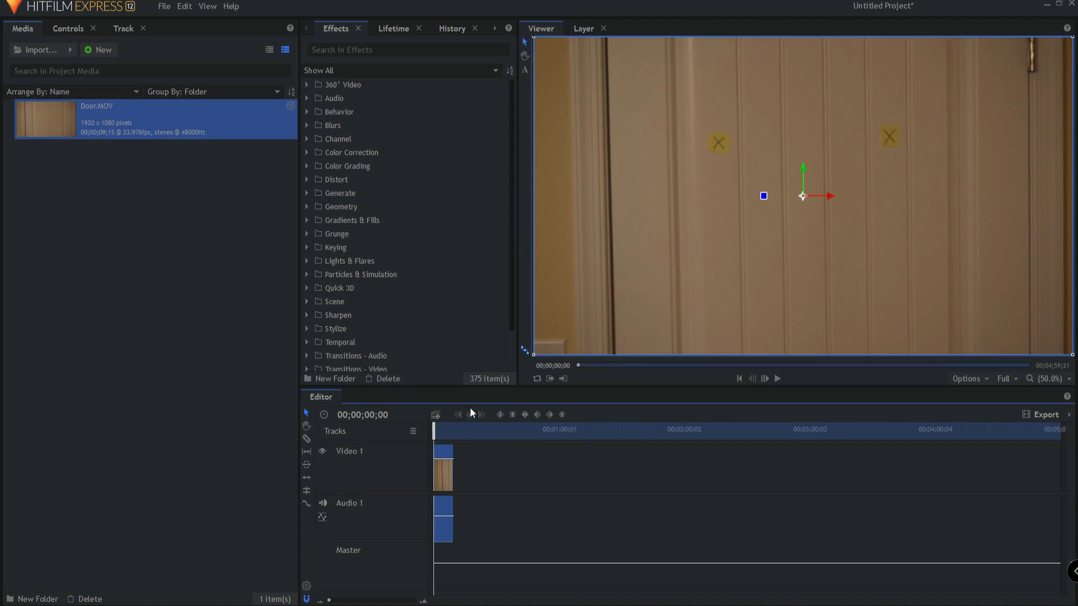
drag(330, 601, 340, 600)
drag(435, 431, 654, 435)
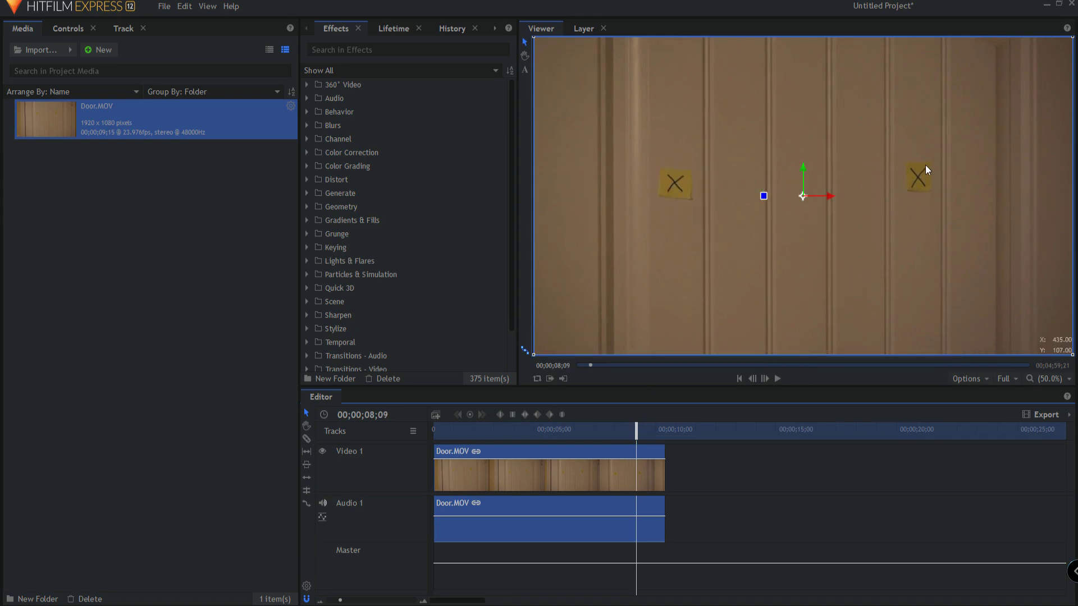
drag(636, 435, 424, 424)
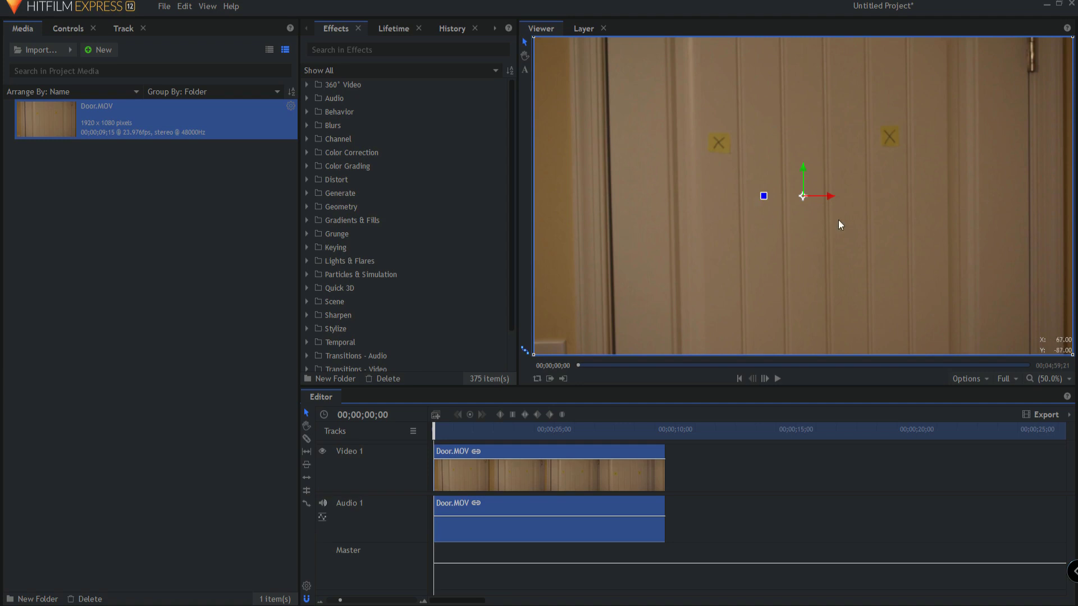
right_click(517, 452)
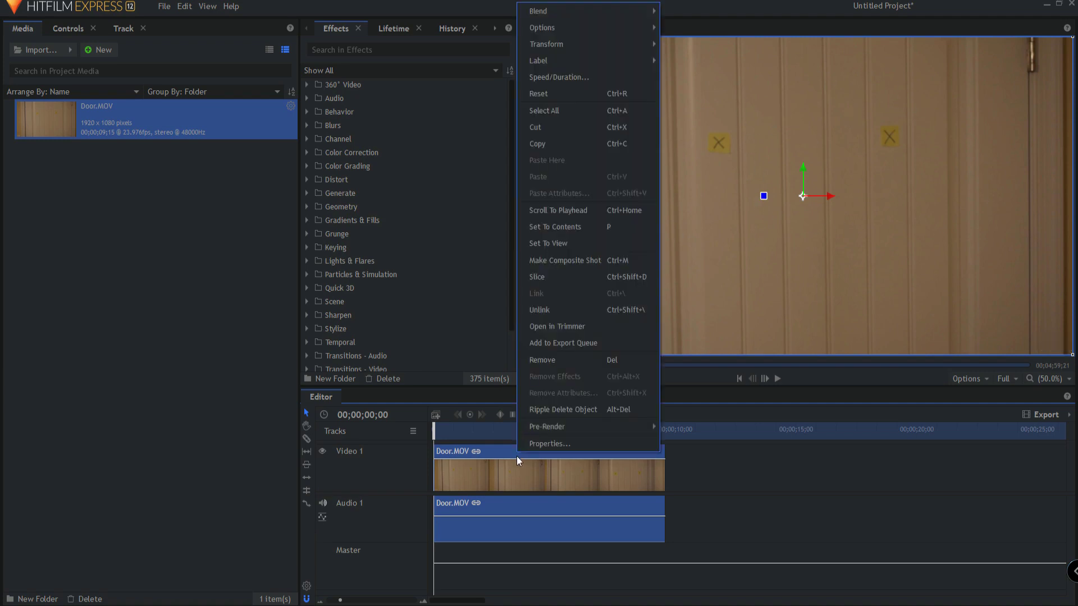
Make a Door.MOV Composite Shot using Editor Sequence settings with effects moving with the clip
click(564, 260)
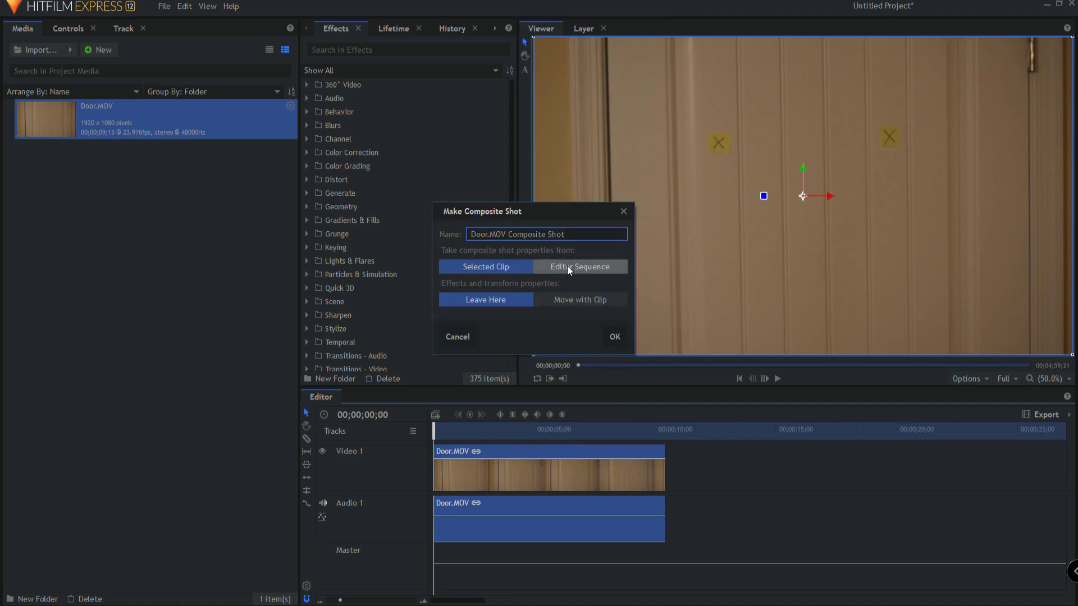
click(566, 266)
click(585, 299)
click(614, 337)
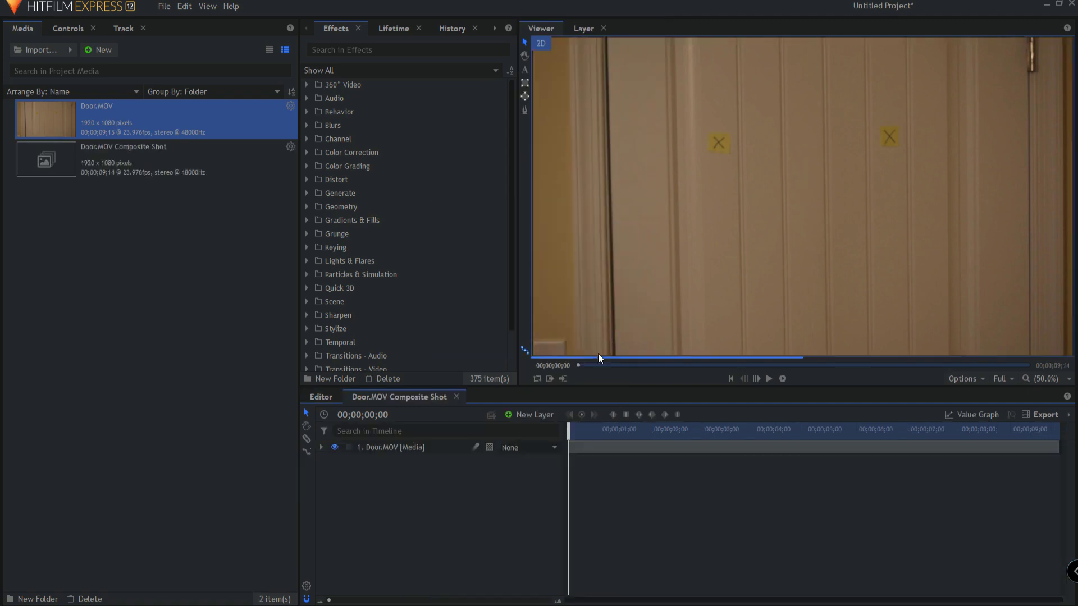
mouse_move(572, 431)
mouse_down()
mouse_move(982, 433)
mouse_move(568, 430)
mouse_up()
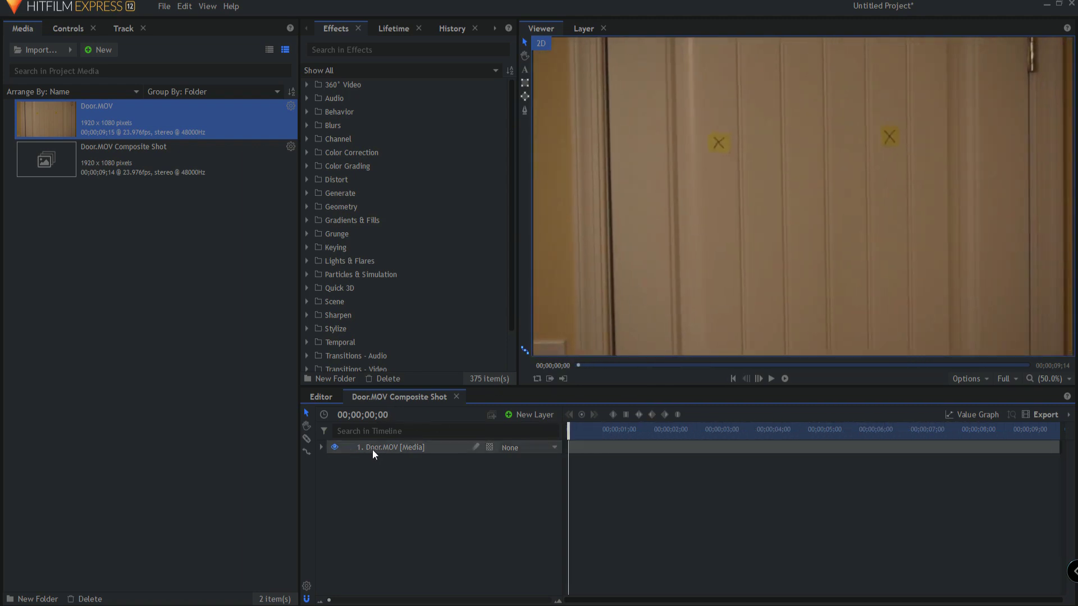
Expand the Door.MOV [Media] layer and insert a tracker on its Tracks row
click(322, 447)
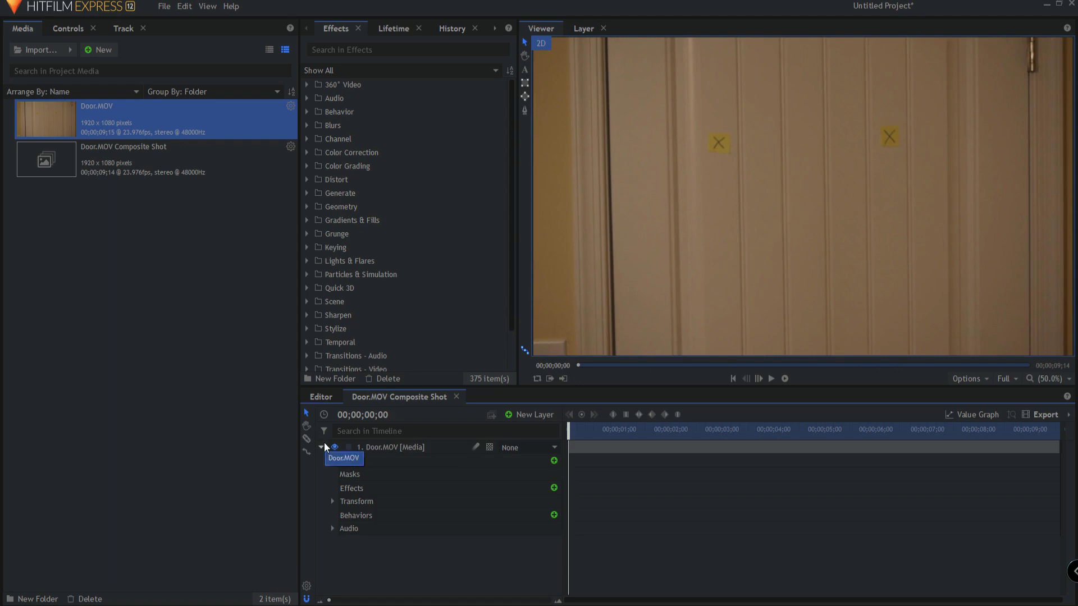
click(554, 460)
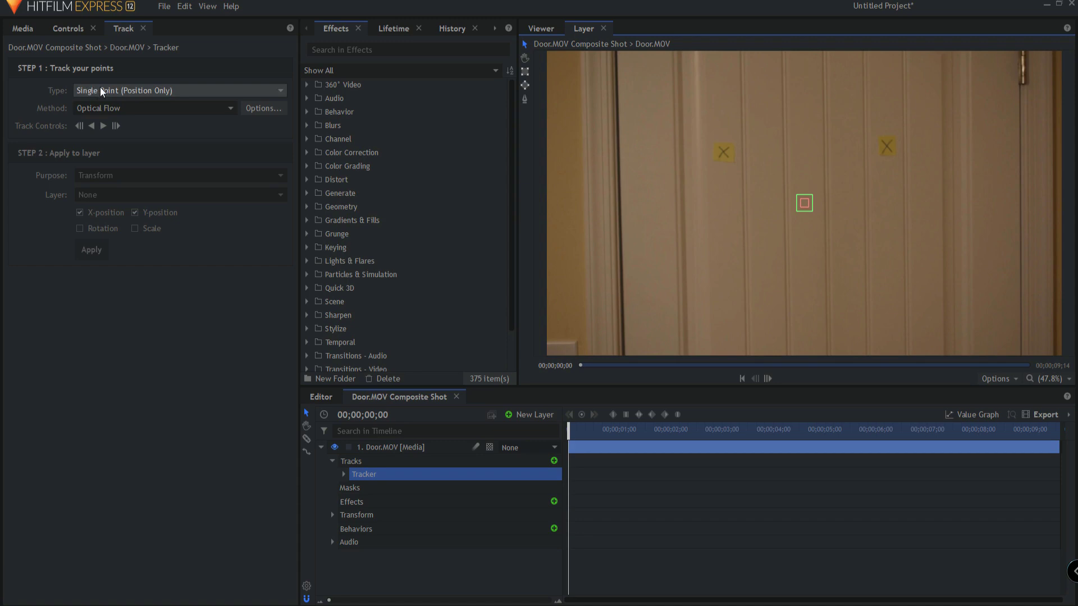
Set the tracker type to Double Points (Position/Scale/Rotation) and zoom into the Layer viewer
click(143, 90)
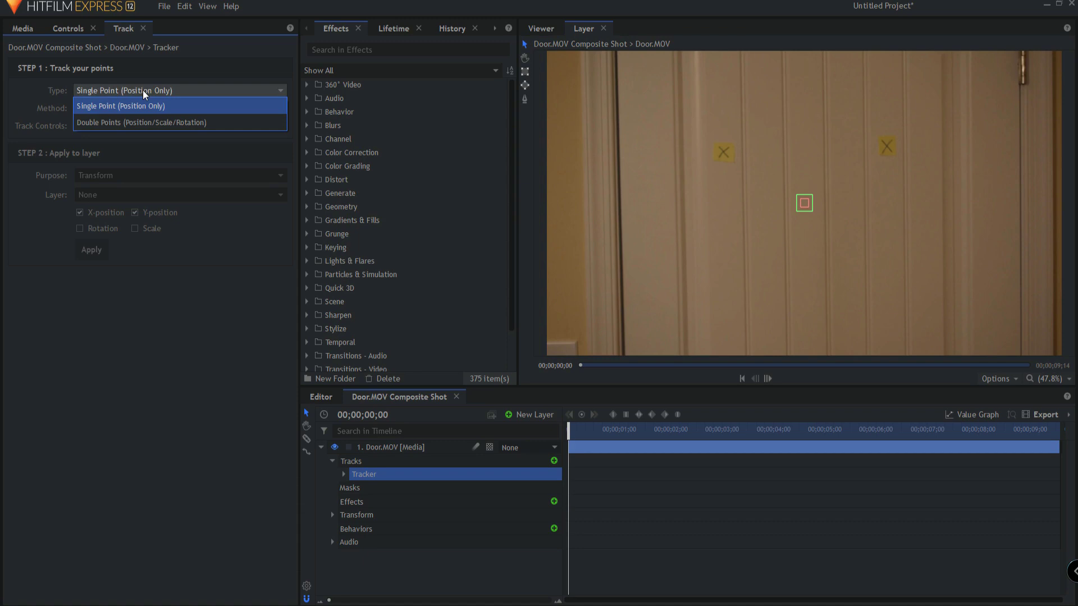
click(125, 122)
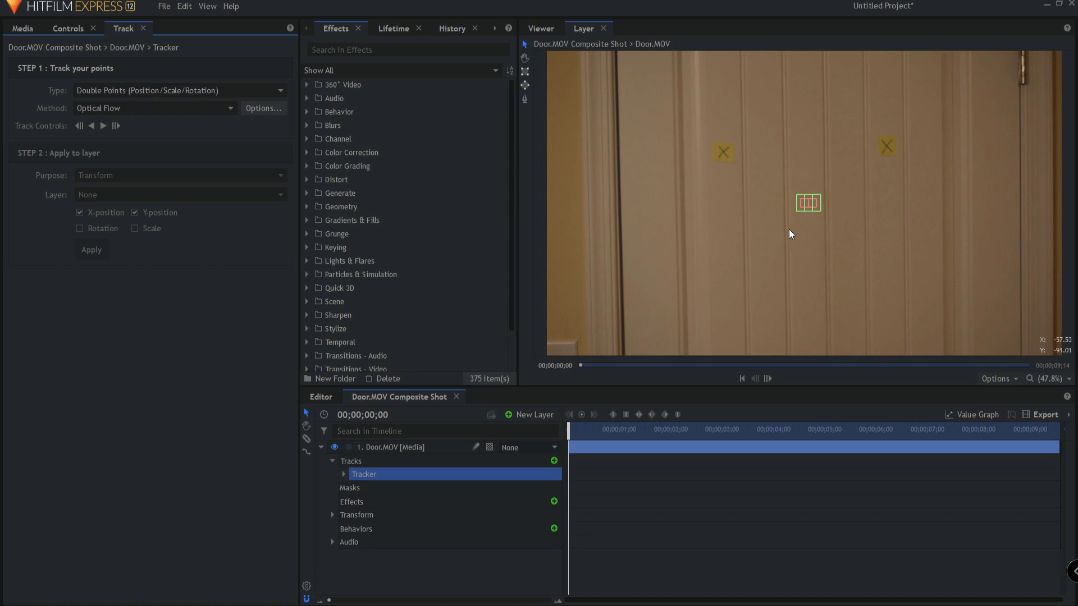
scroll(810, 206, up, 3)
scroll(809, 210, up, 3)
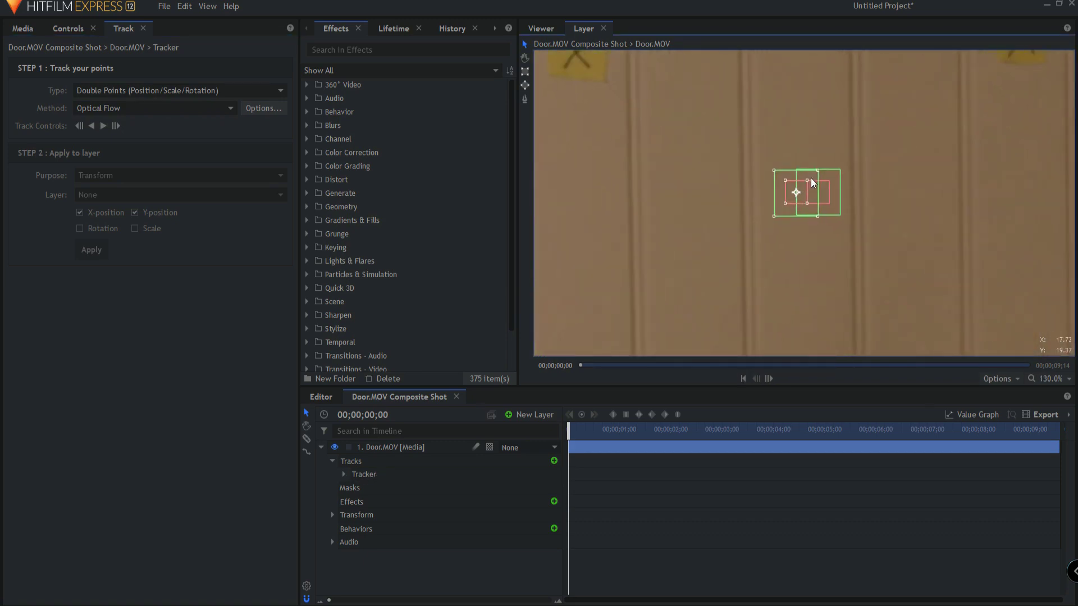
Spread the two tracking points apart and place one on the yellow X sticker
drag(782, 200, 705, 160)
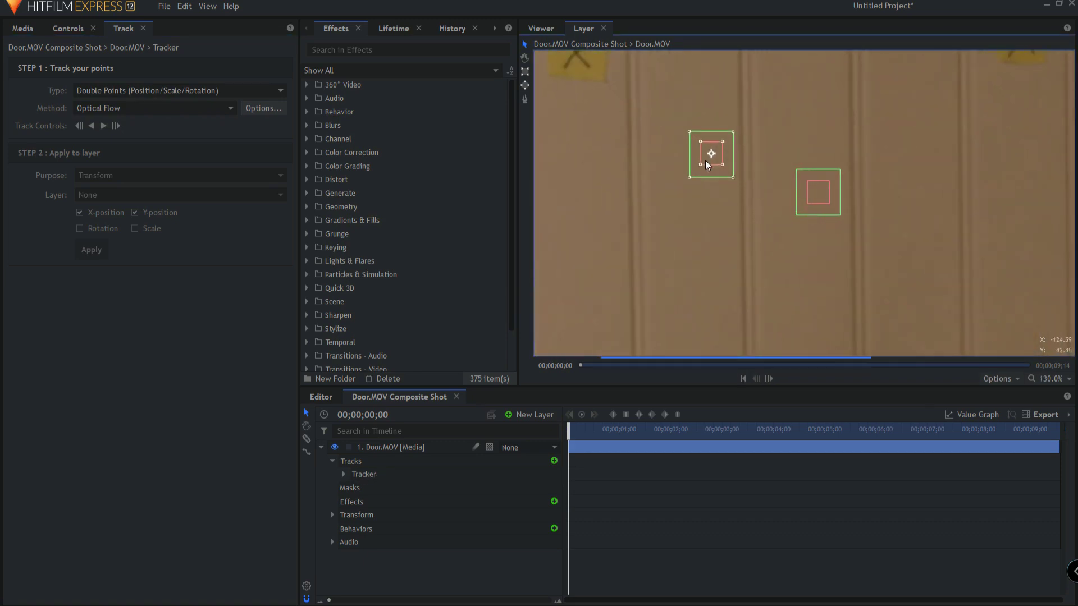
drag(810, 197, 921, 125)
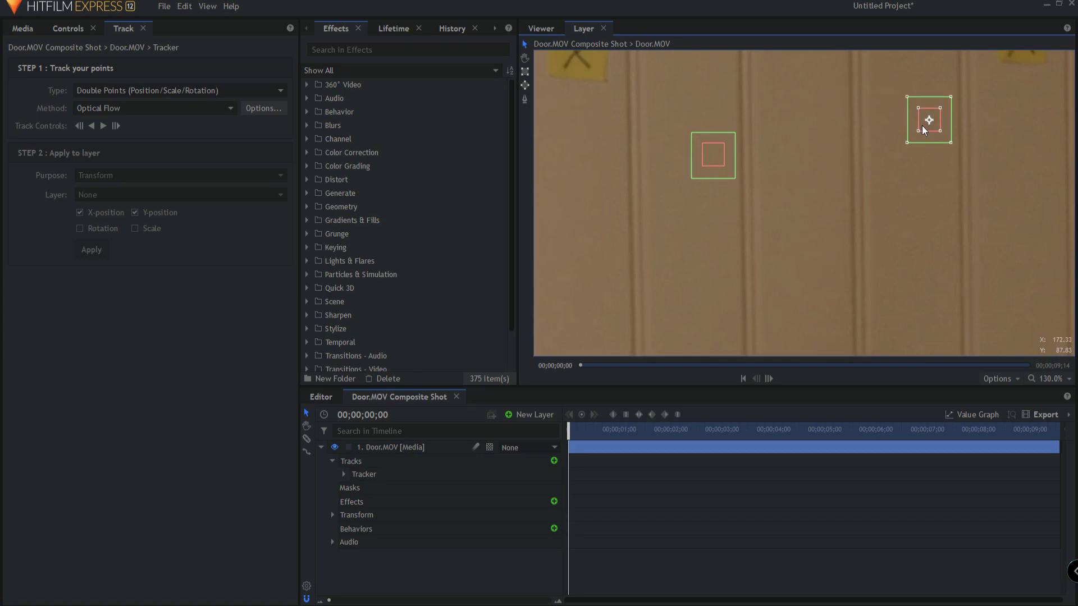
key(h)
drag(667, 188, 823, 263)
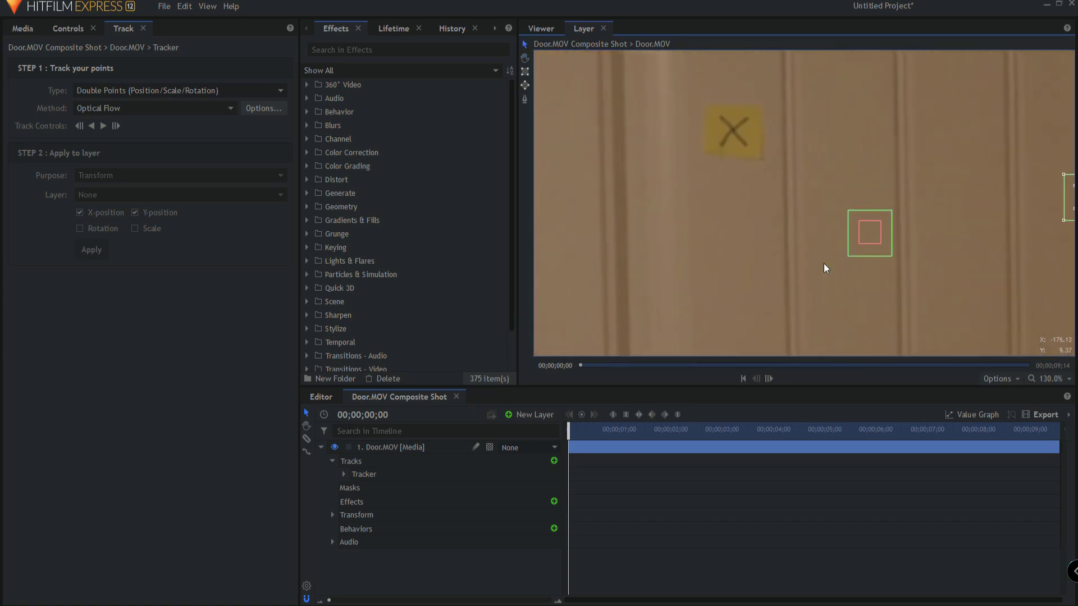
drag(863, 238, 726, 137)
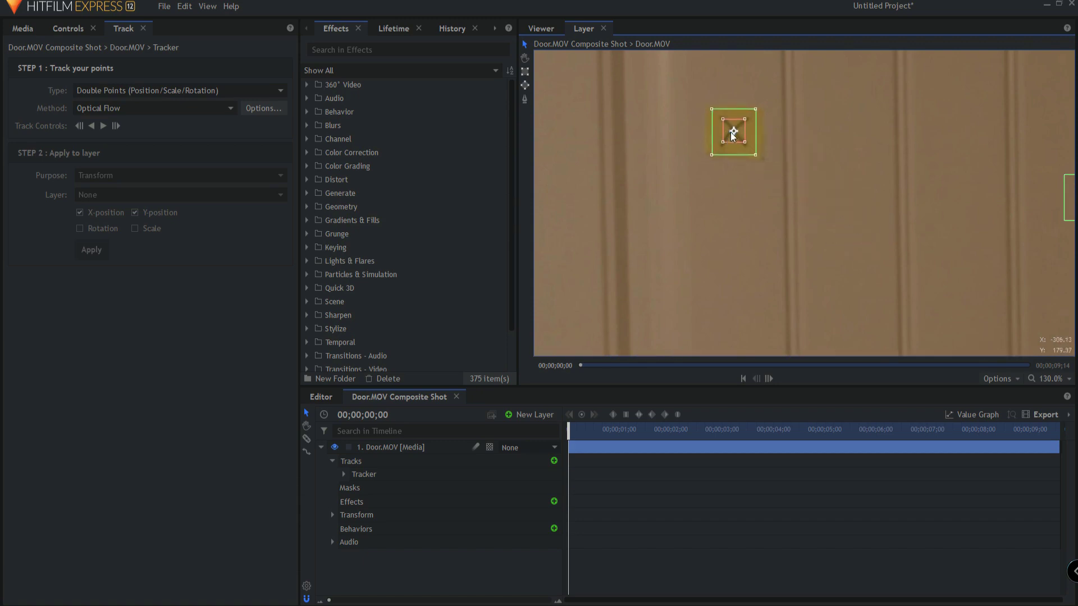
Enlarge the first point's search area and tighten its feature box around the X centre
scroll(729, 128, up, 3)
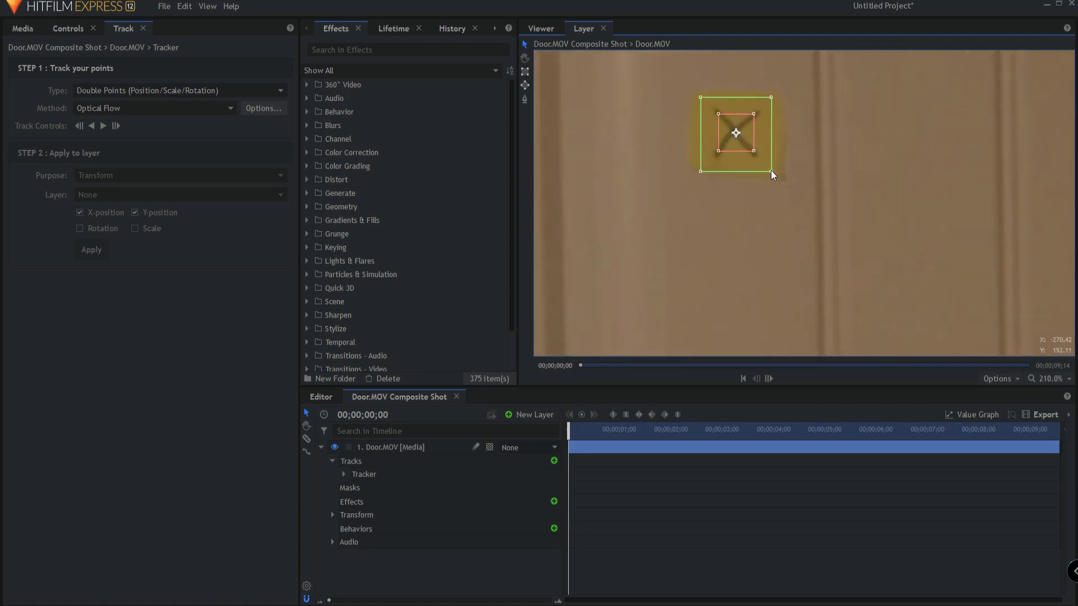
drag(771, 170, 790, 189)
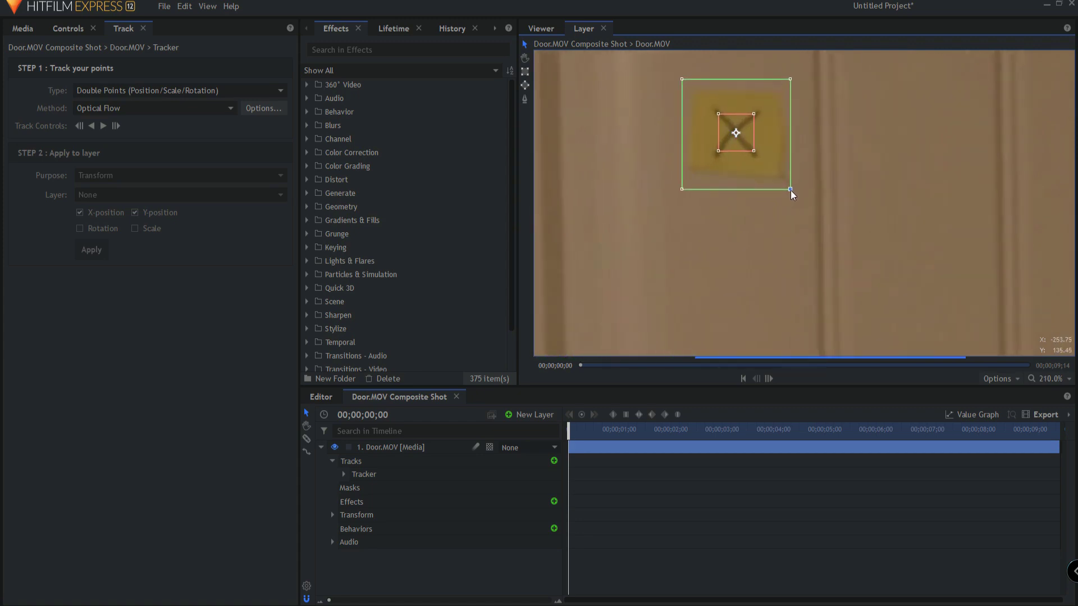
drag(753, 152, 746, 147)
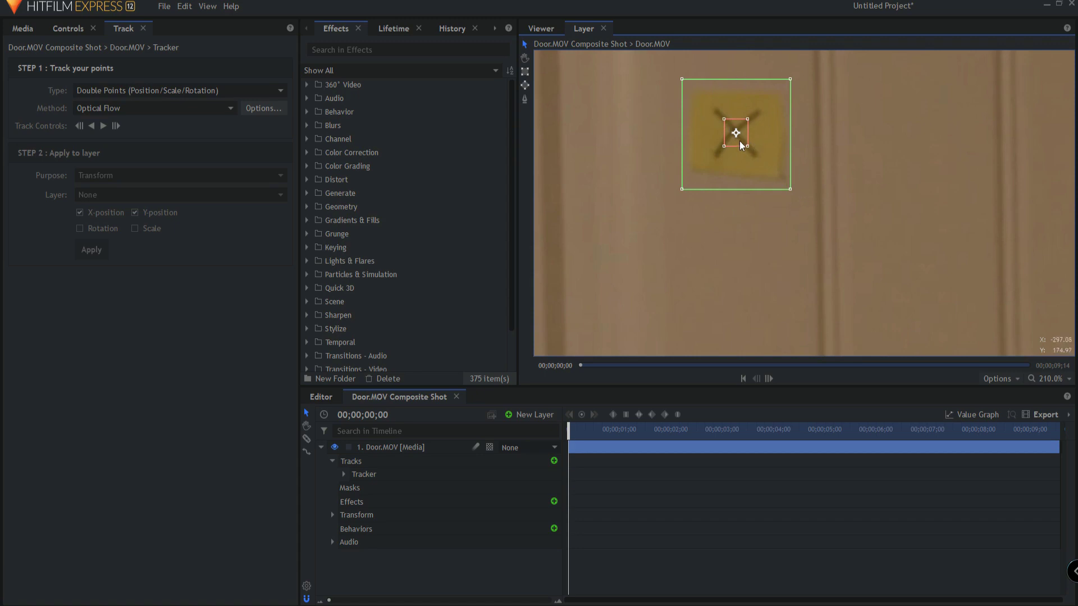
drag(747, 146, 748, 144)
Put the second point on the other X with a larger search area, then Scale to Fit
drag(967, 192, 397, 245)
key(v)
drag(723, 315, 873, 180)
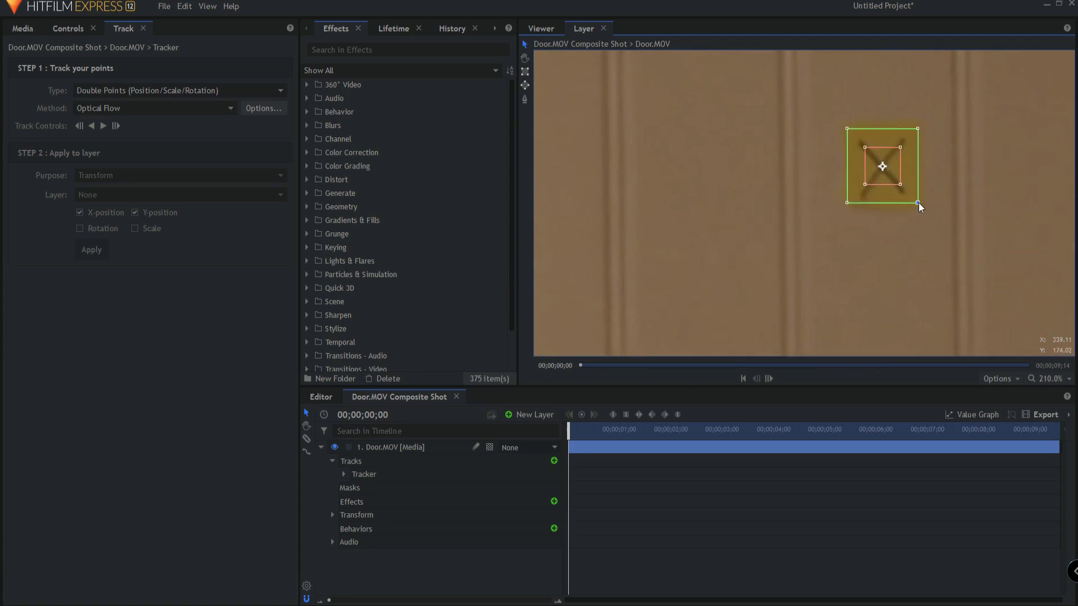
drag(917, 203, 894, 177)
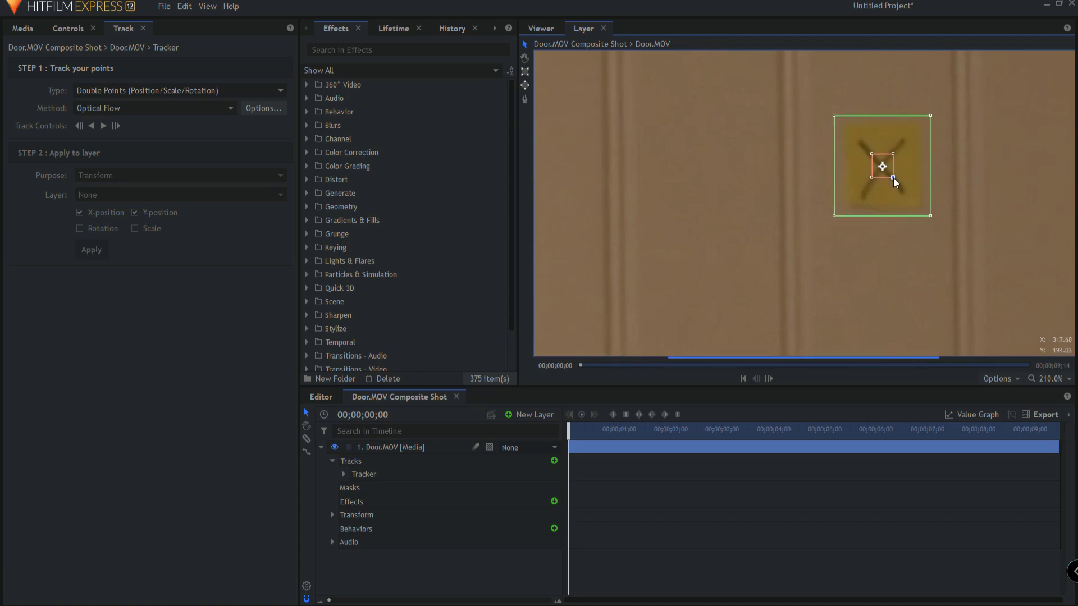
click(1046, 378)
click(1035, 525)
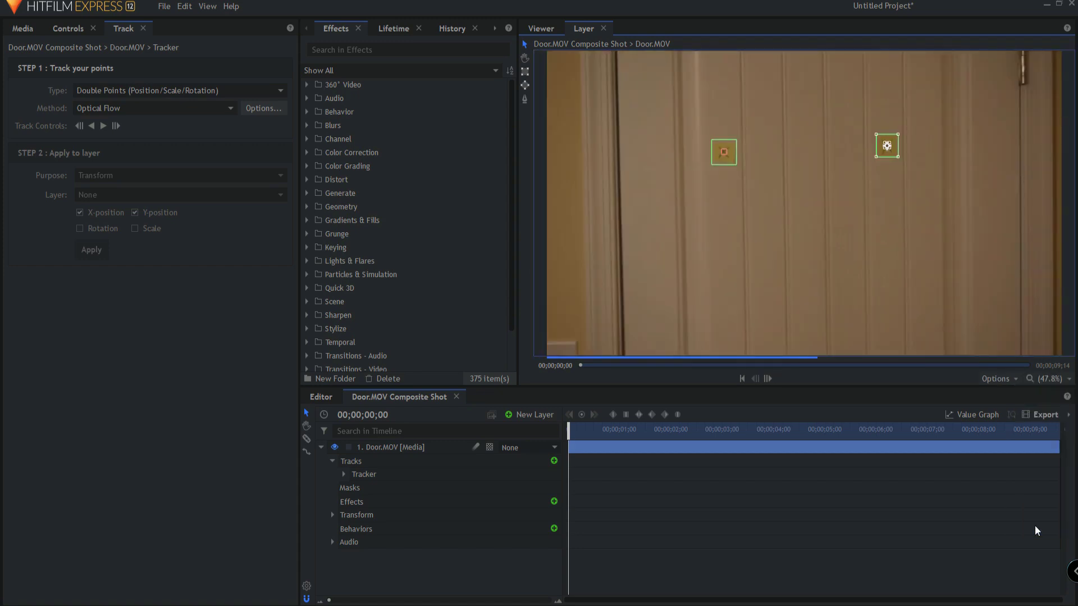
Select the Tracker and track both points forward to the end of Door.MOV
click(374, 473)
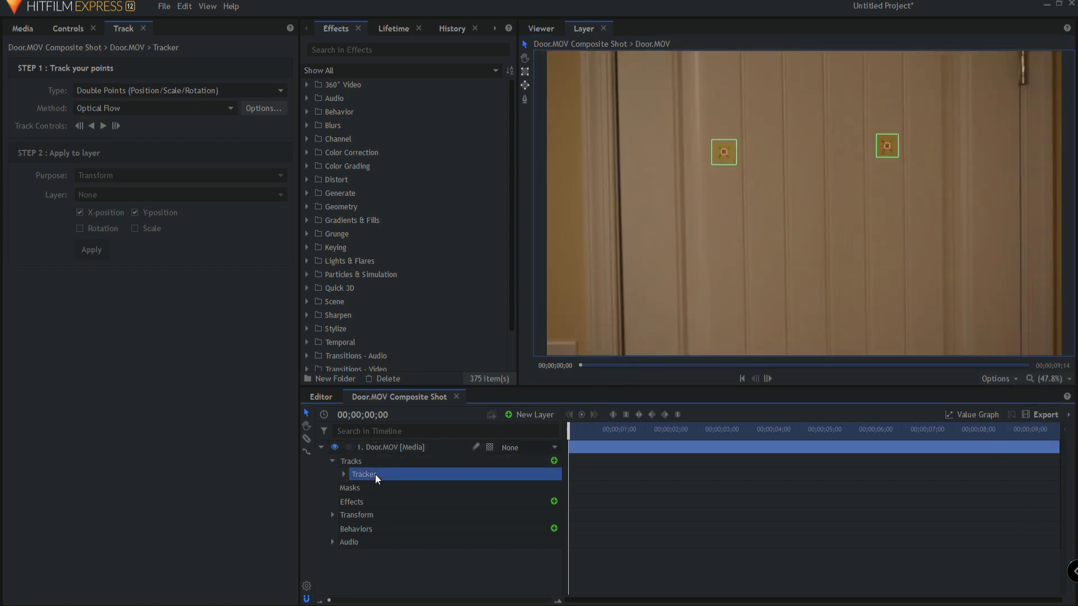
click(103, 126)
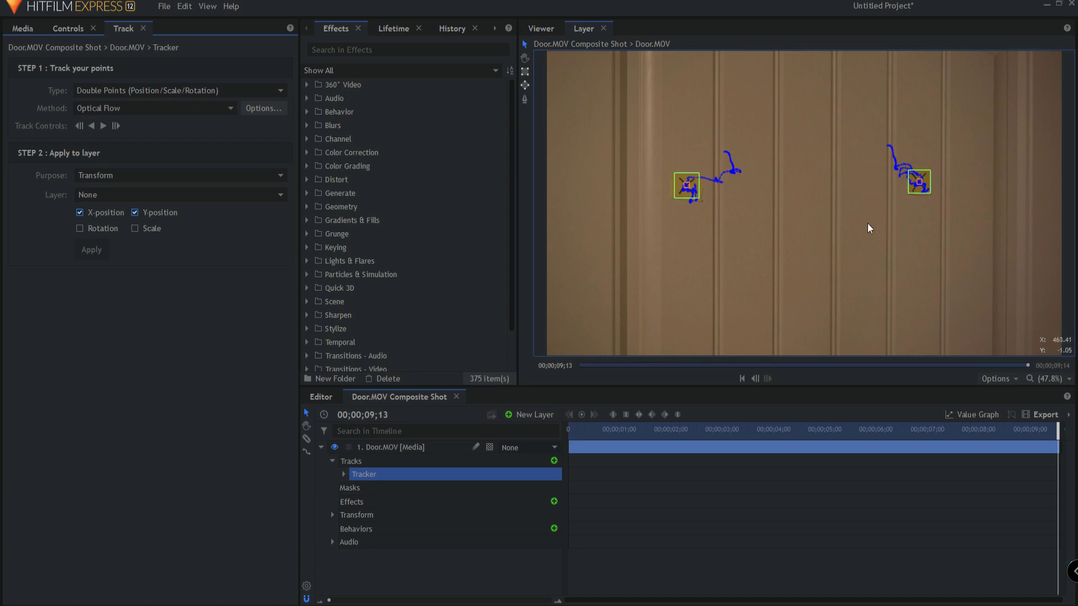
Jump to the clip's first frame and check the Step 2 X-position/Y-position transform options
click(741, 379)
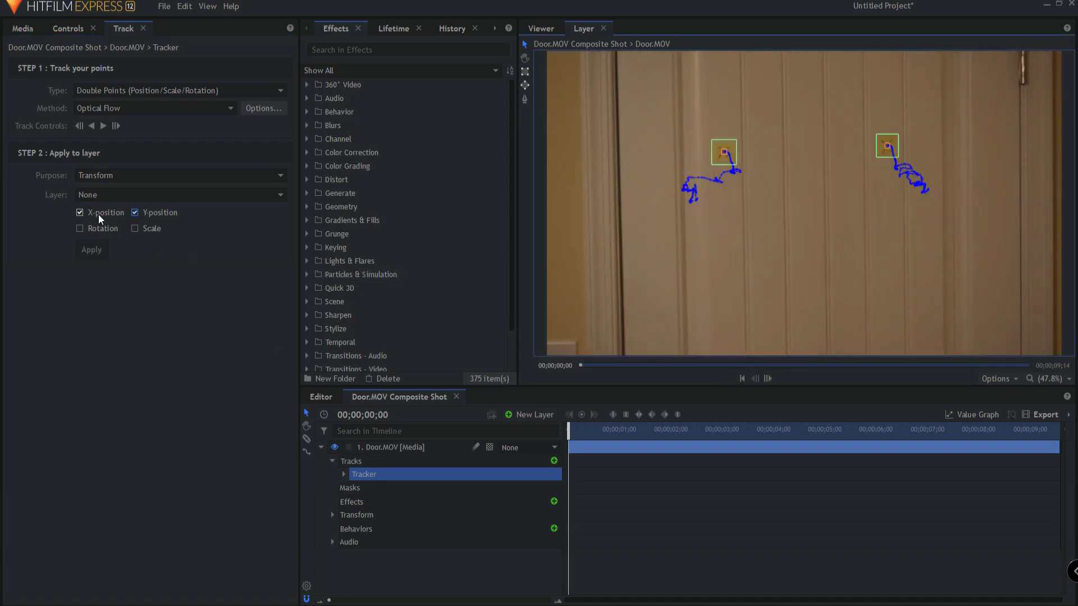
click(80, 214)
Add a Point layer to the Door.MOV composite shot and return to the Viewer
click(538, 416)
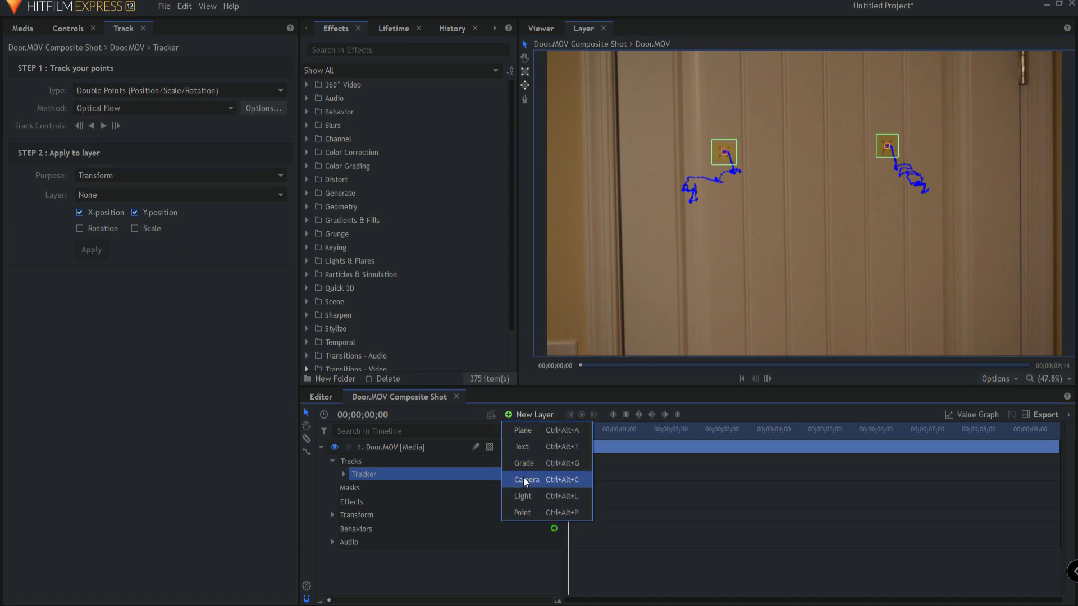
click(525, 514)
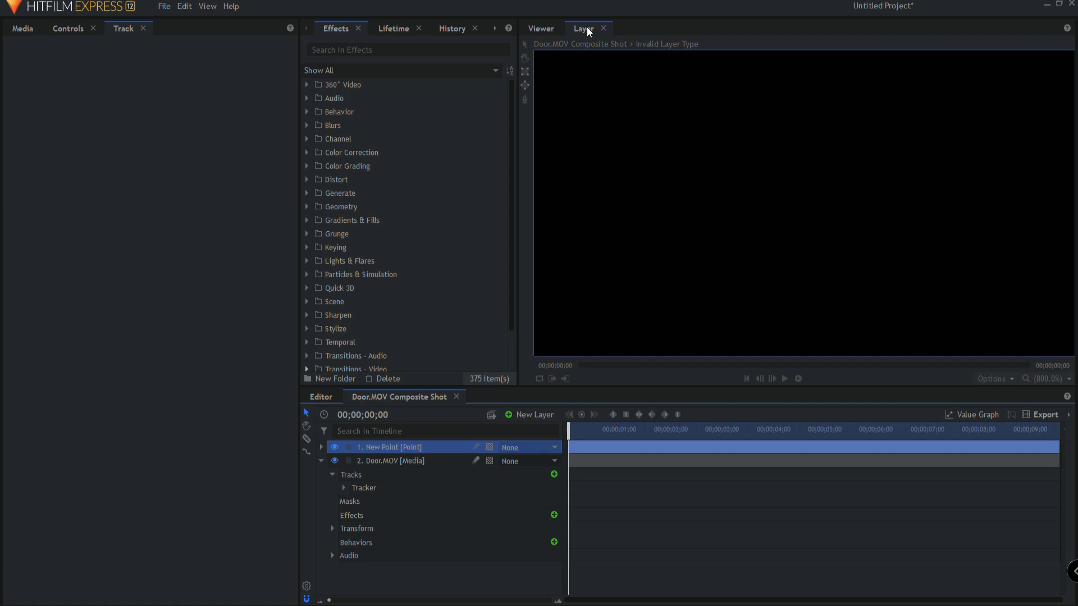
click(537, 27)
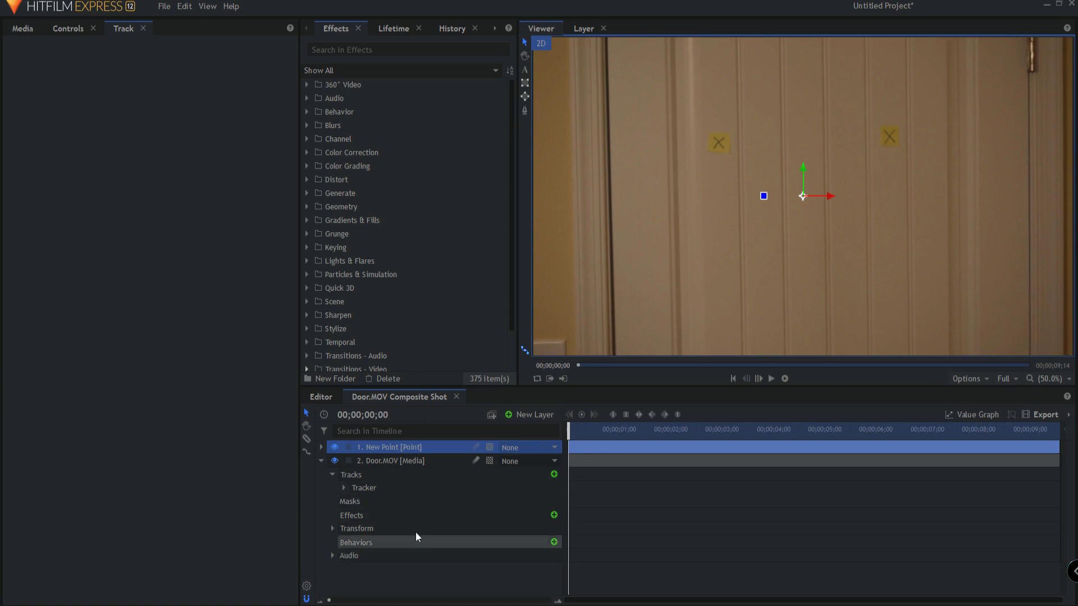
Collapse the Door.MOV layer and select its Tracker to bring up the tracker settings
click(321, 461)
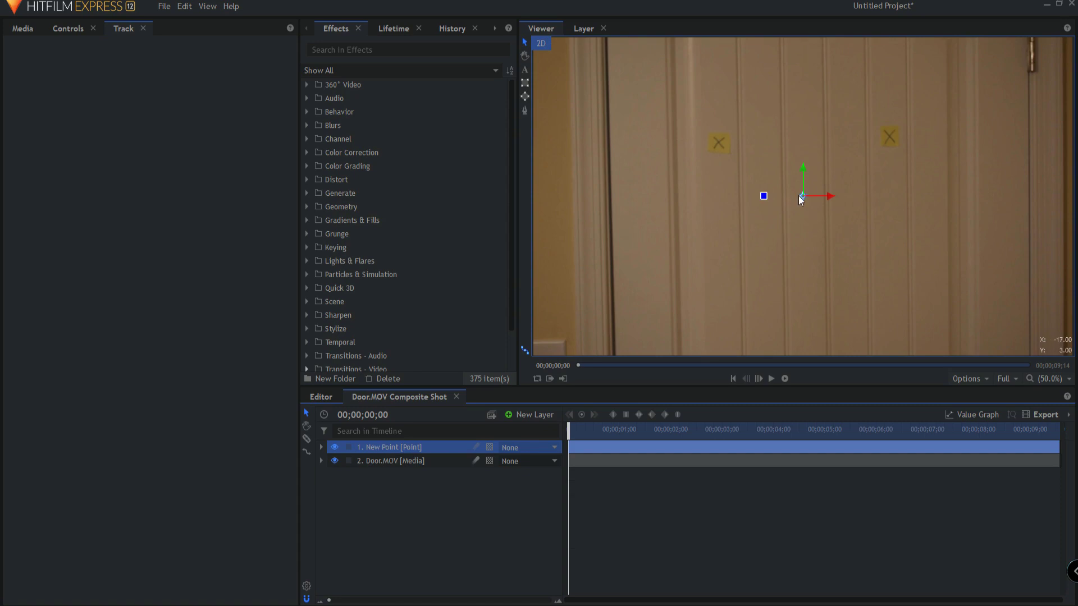
click(385, 460)
click(321, 460)
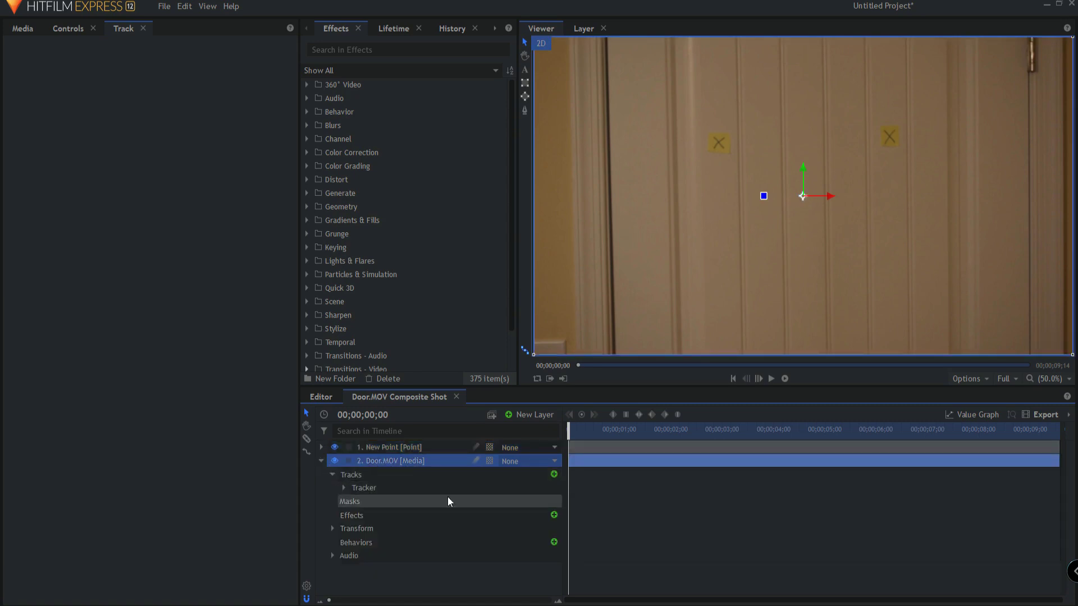
click(376, 486)
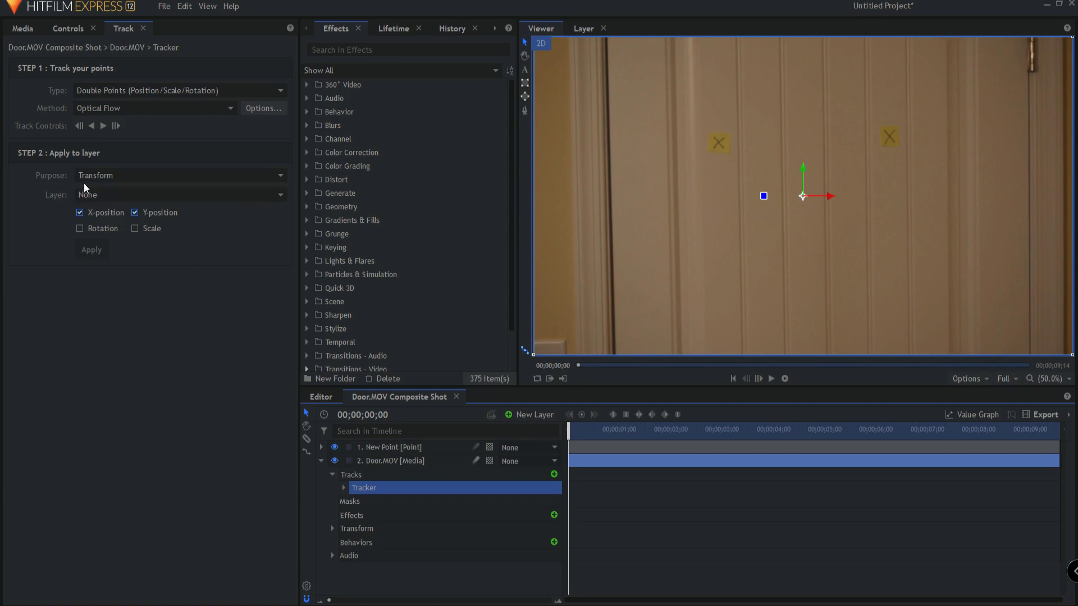
Apply tracked position, rotation and scale data to layer 1. New Point
click(80, 230)
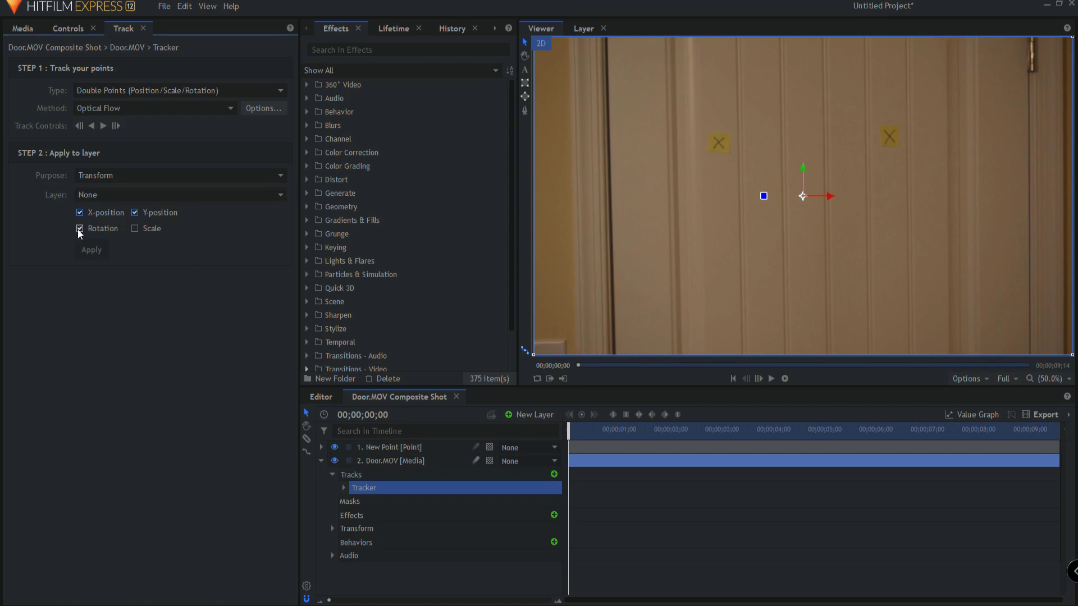
click(135, 228)
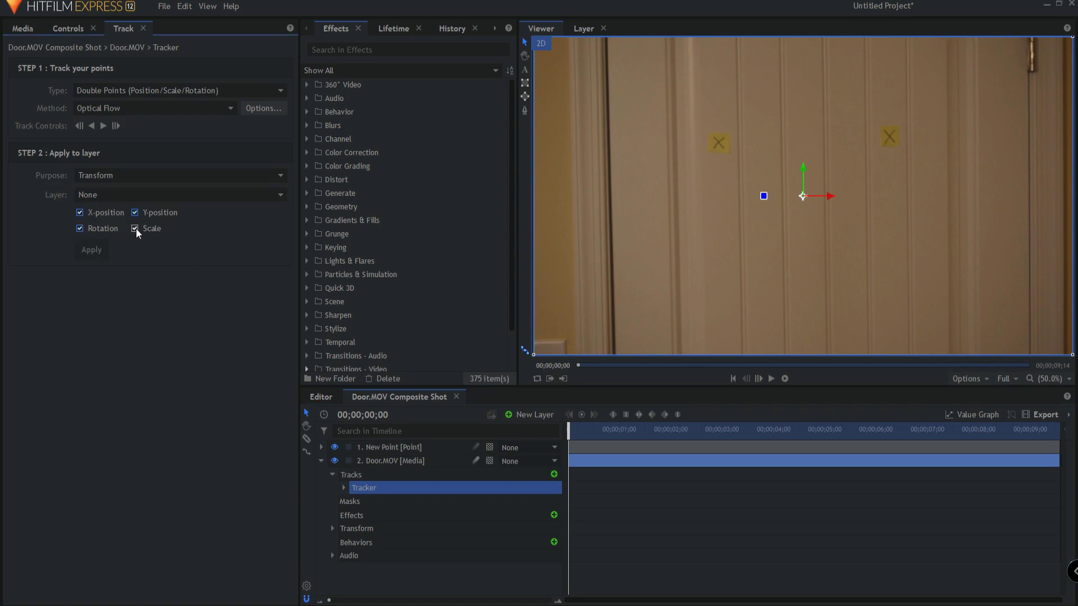
click(90, 194)
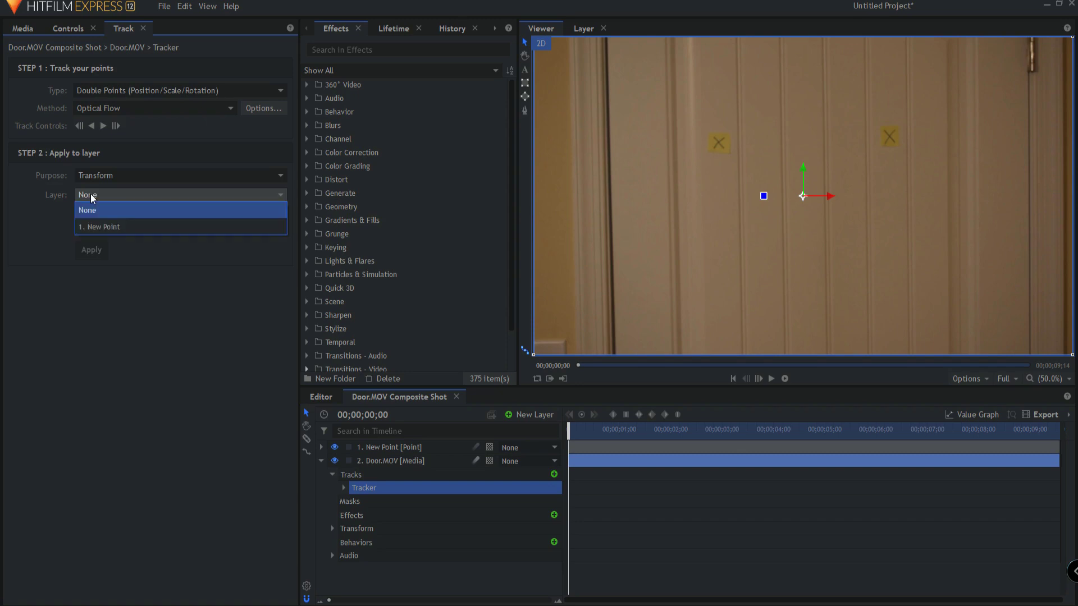
click(109, 227)
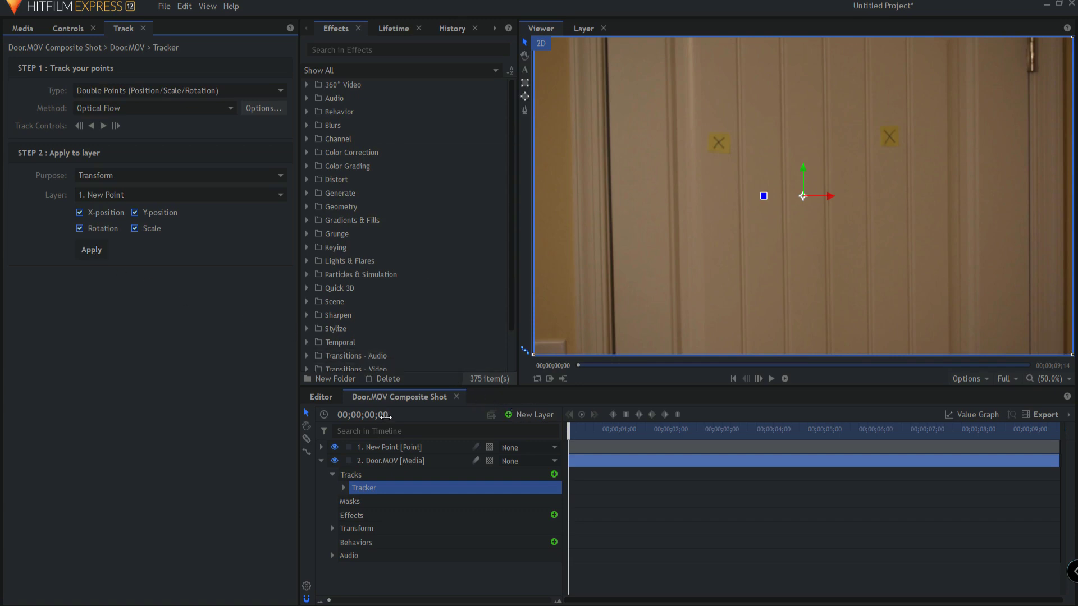
click(387, 447)
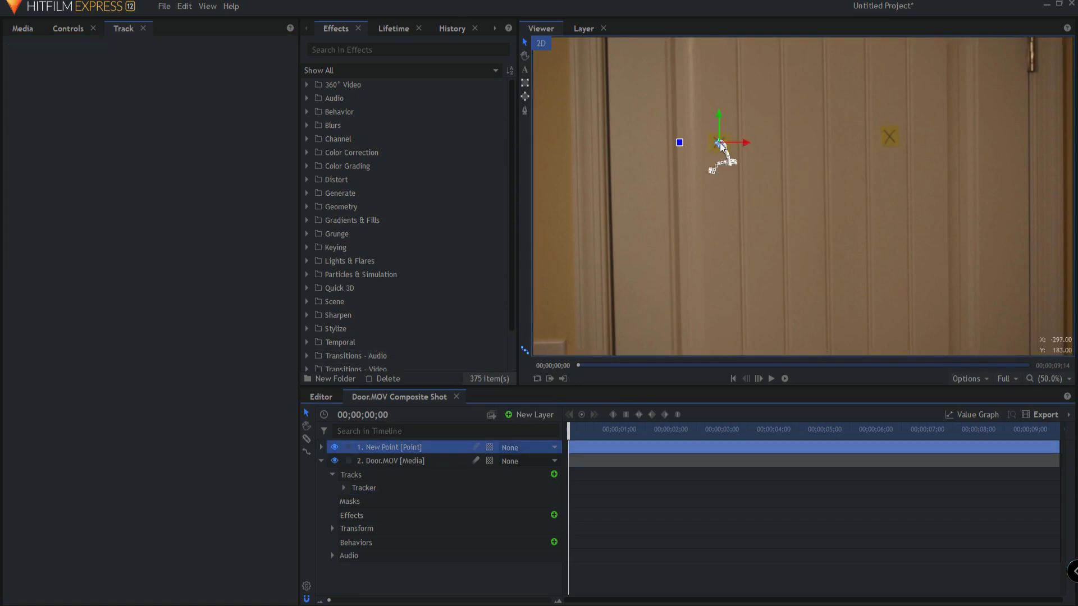
Turn off Show Motion Path for New Point while checking it around five seconds
drag(569, 430, 784, 430)
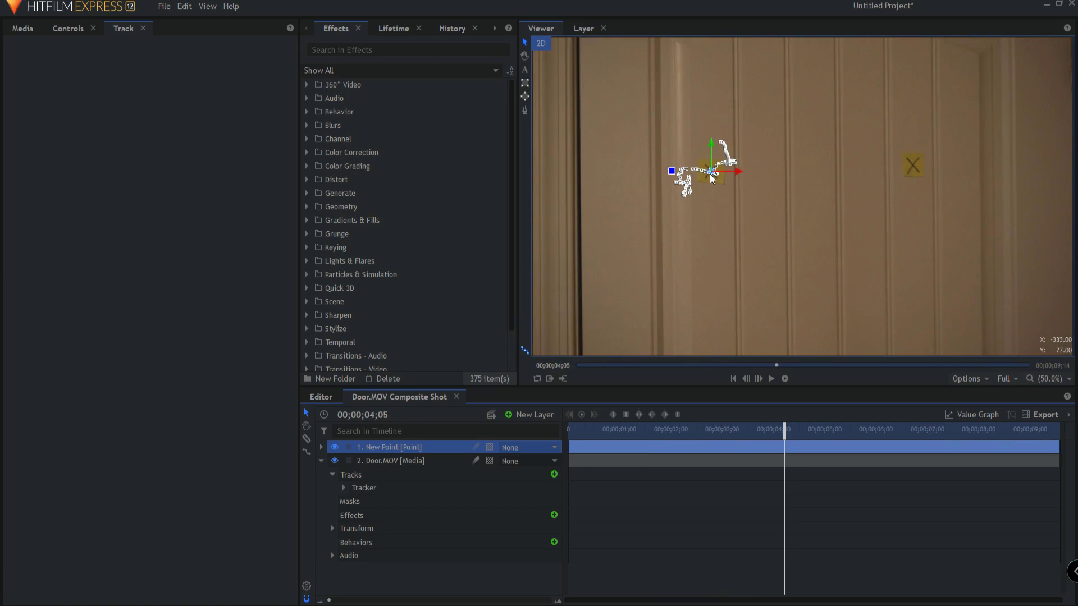
click(525, 354)
mouse_move(784, 430)
mouse_down()
mouse_move(969, 430)
mouse_move(781, 429)
mouse_up()
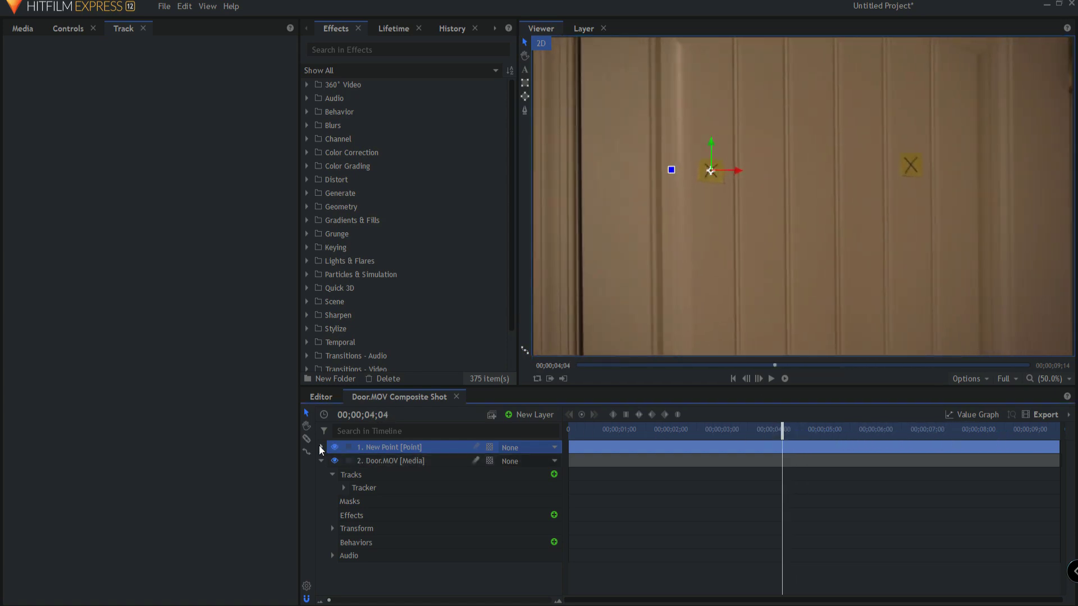
Inspect New Point's tracked Transform keyframes across the clip, then collapse the layer
click(321, 448)
click(331, 461)
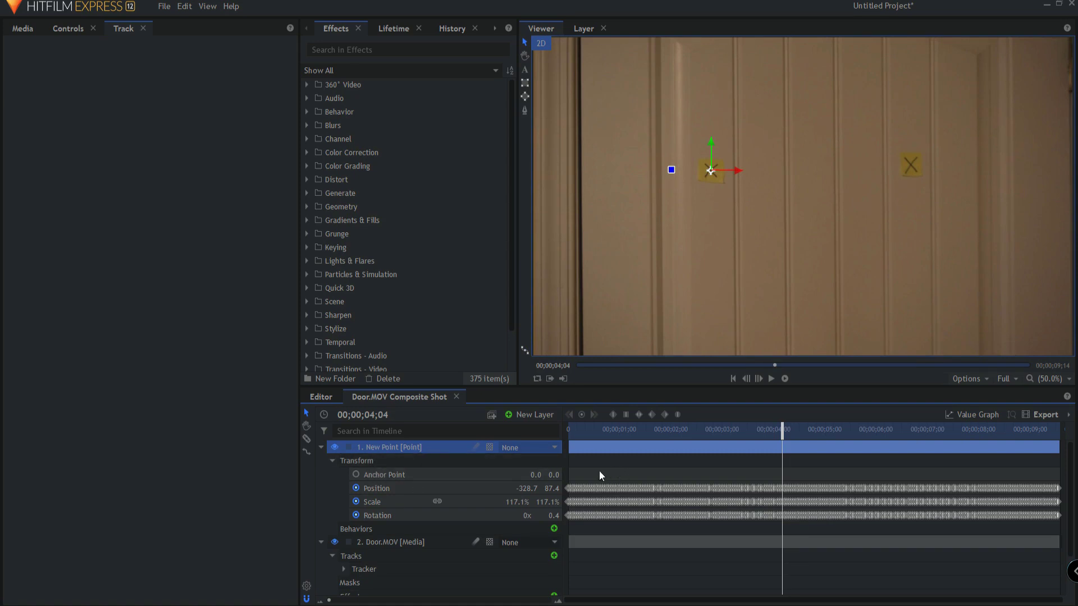
drag(783, 430, 568, 430)
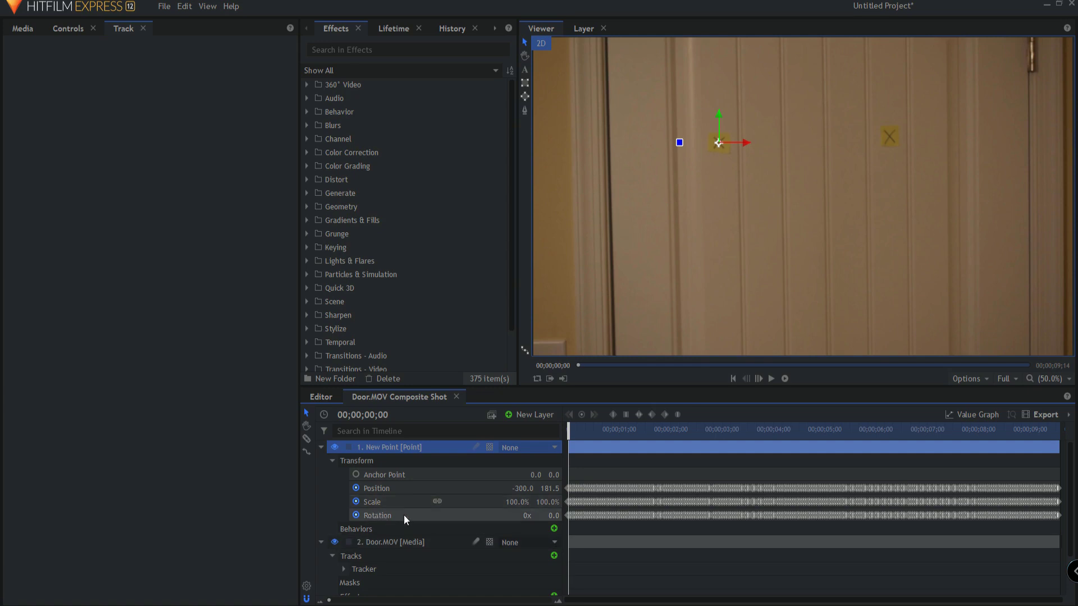
drag(568, 429, 842, 415)
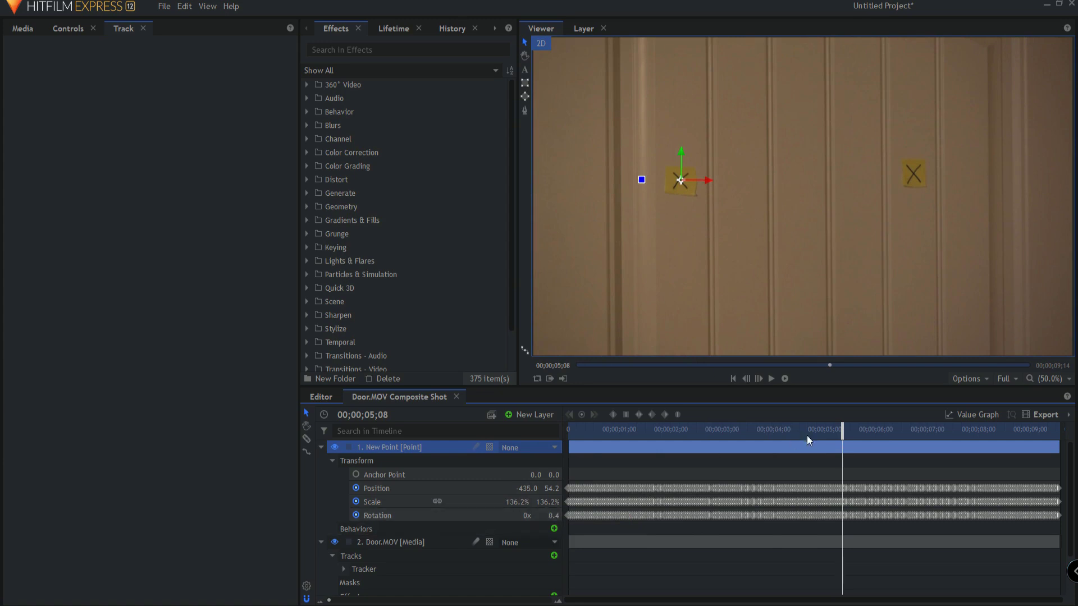
drag(844, 427, 570, 429)
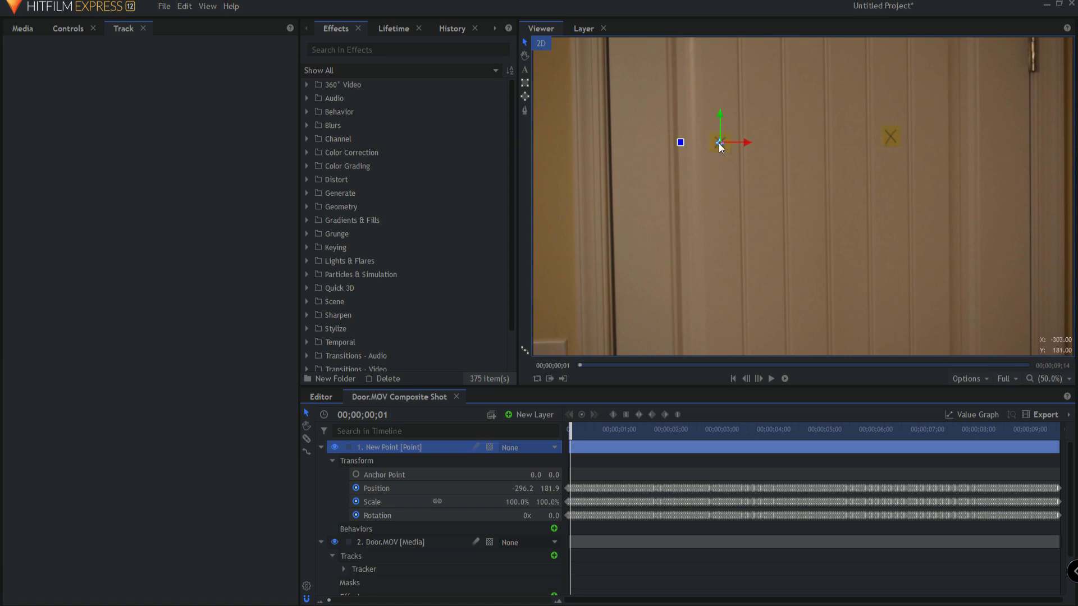
drag(577, 428, 917, 414)
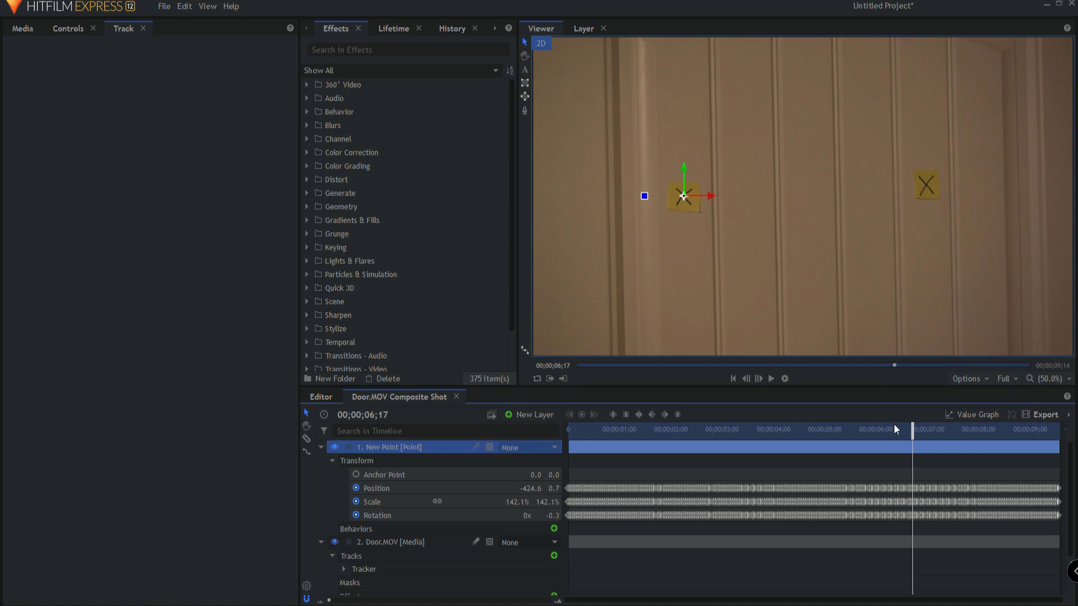
drag(914, 430, 568, 442)
click(322, 448)
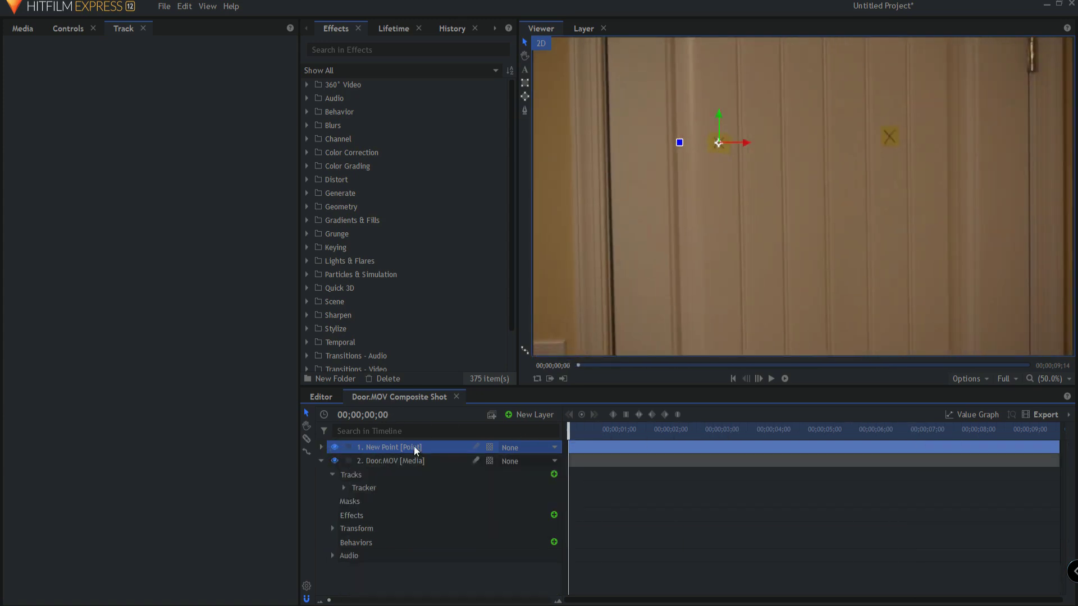
Add a new Text layer reading 'TEXT'
click(537, 416)
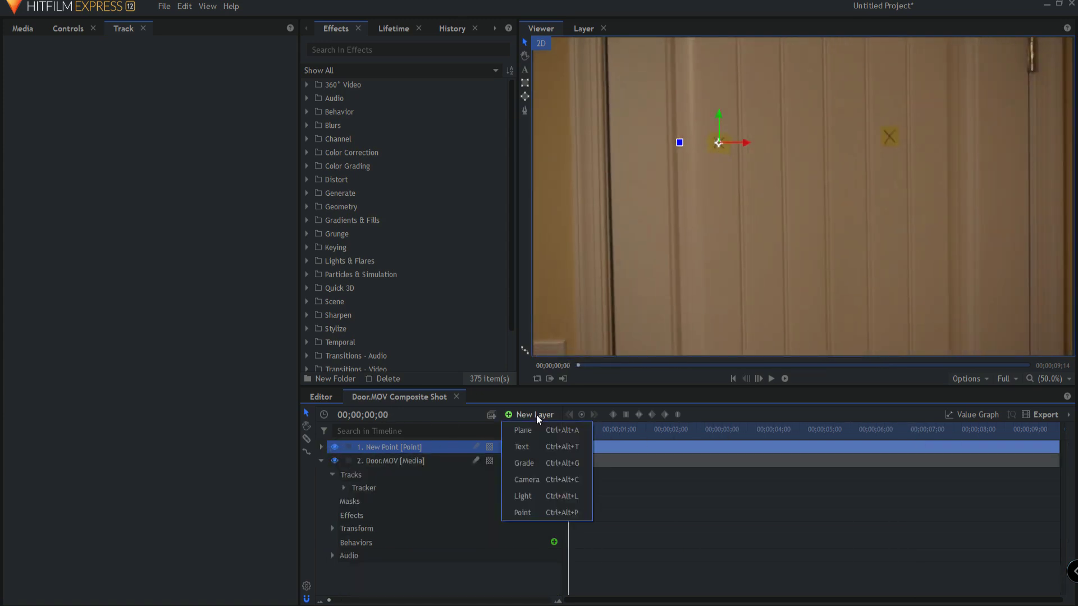
click(530, 449)
text(TEXT)
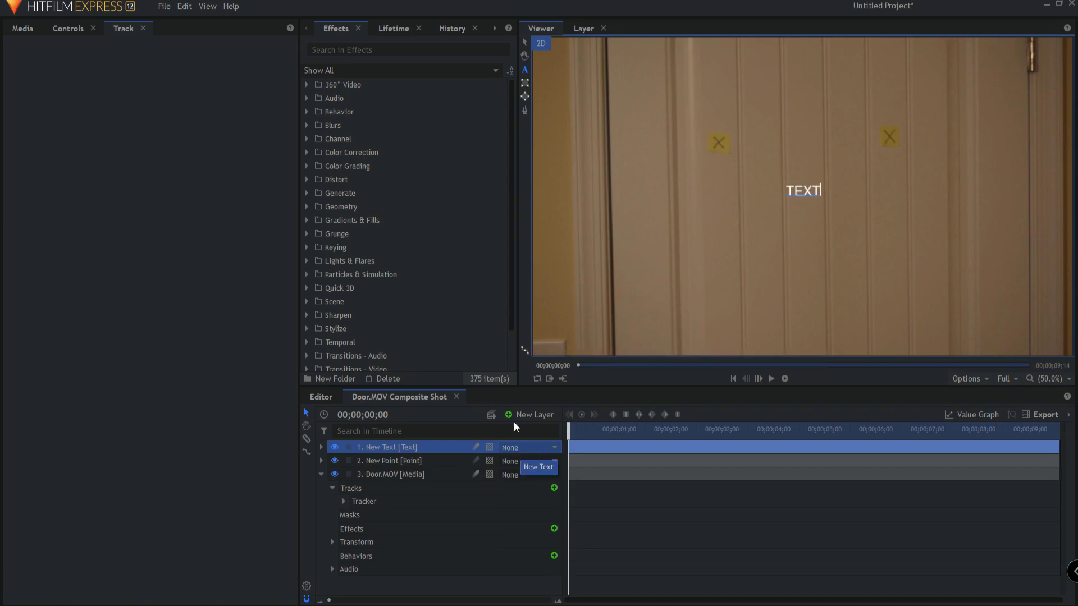
Set the text to font size 204 and move it up between the two X marks
click(523, 44)
click(494, 29)
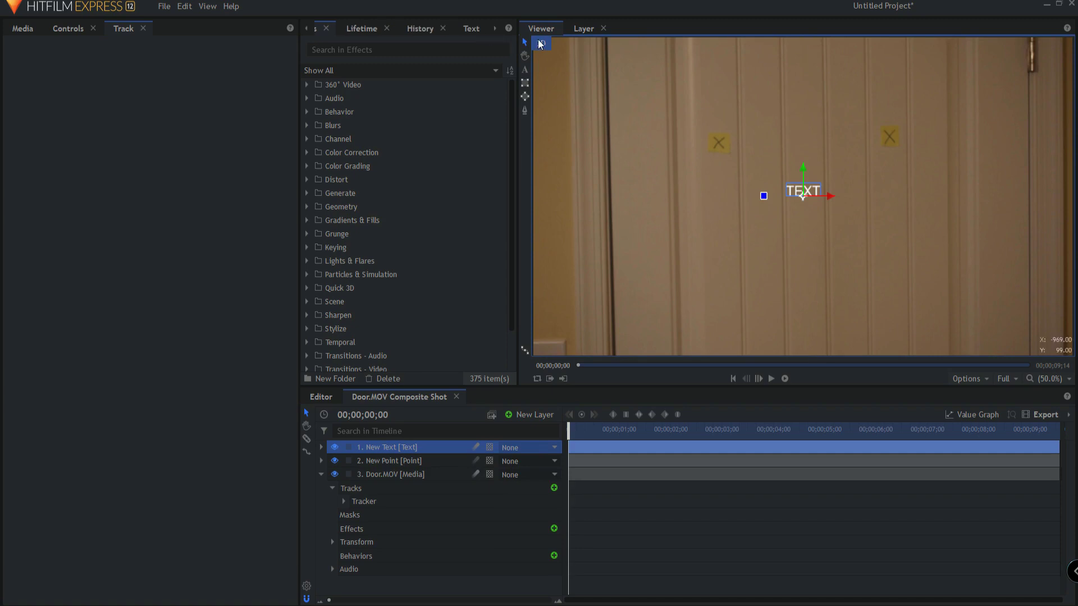
click(473, 30)
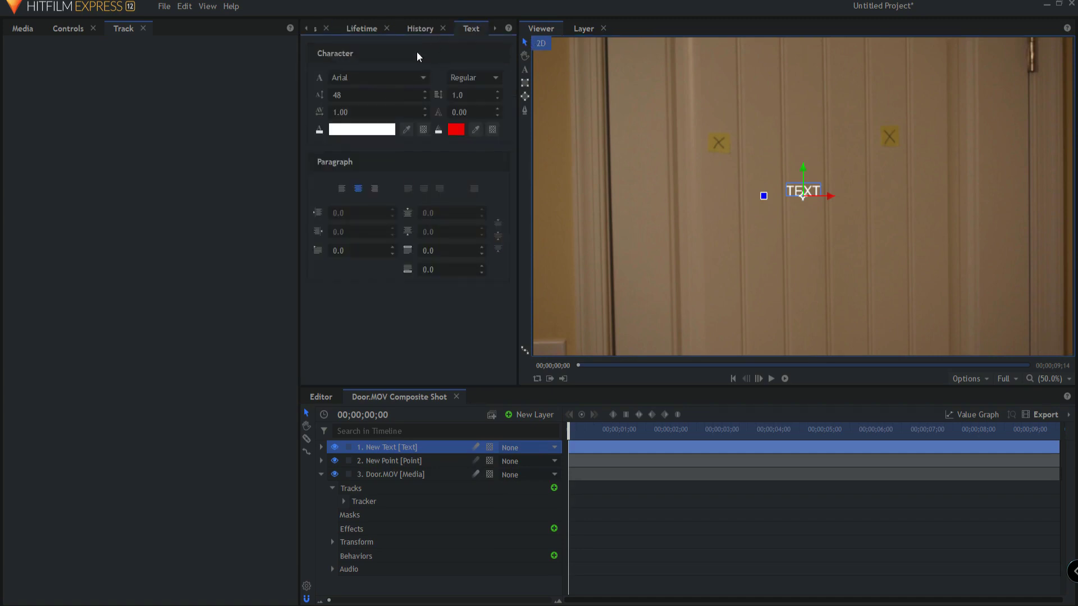
drag(341, 92, 541, 76)
drag(803, 170, 801, 133)
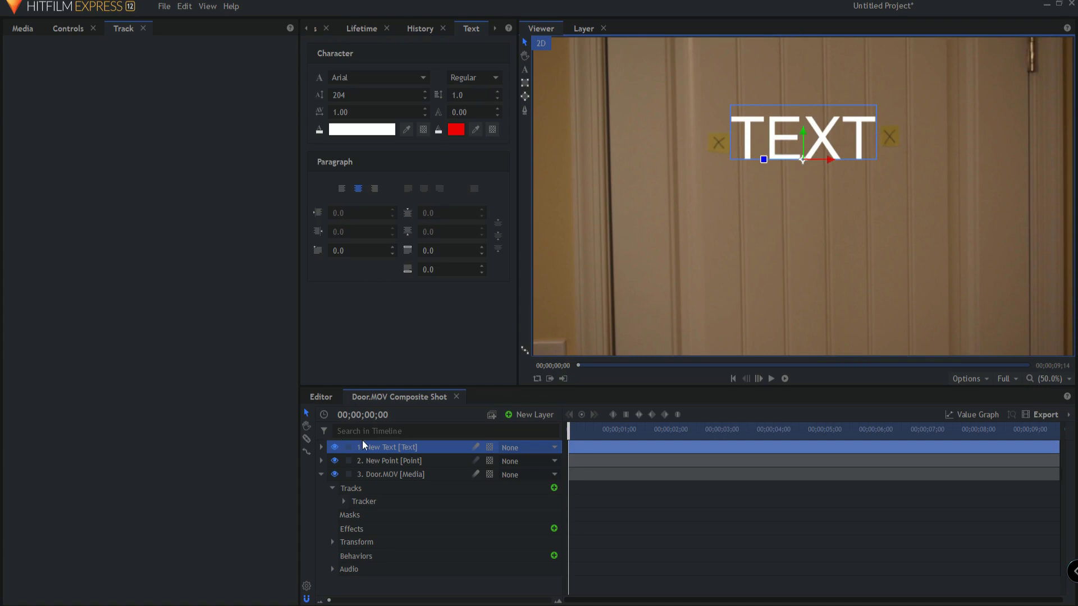
Set New Text's parent to 2. New Point and play back to confirm it follows
click(517, 447)
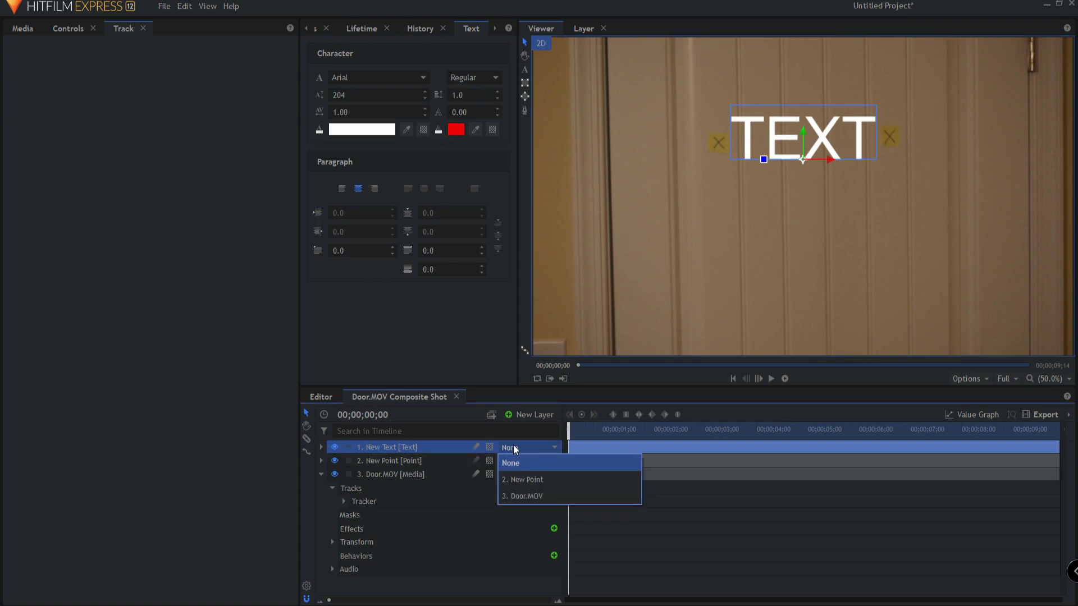
click(531, 480)
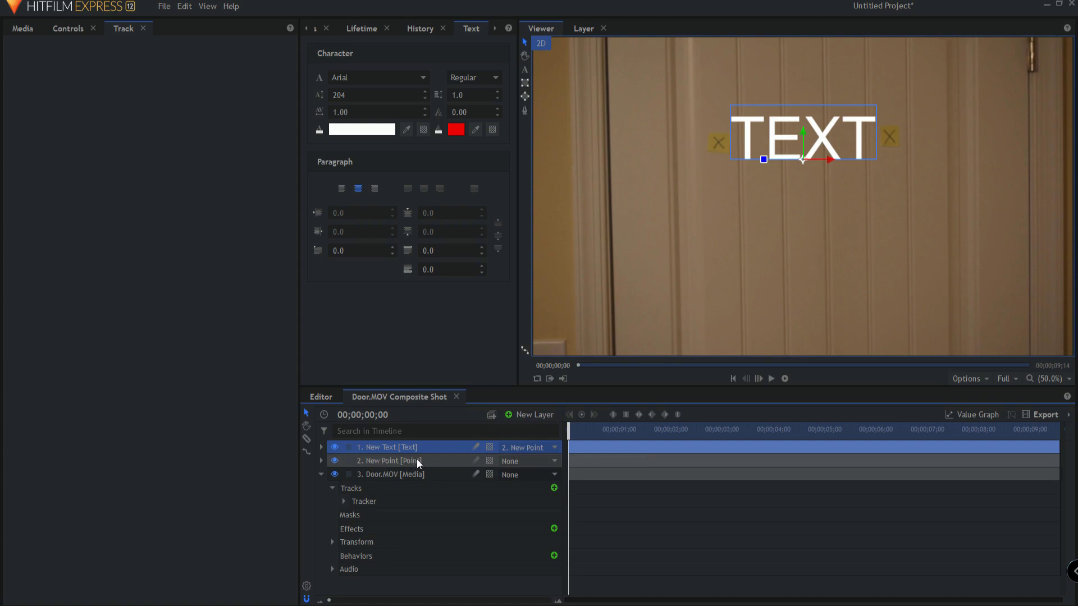
mouse_move(568, 434)
mouse_down()
mouse_move(813, 418)
mouse_move(1068, 421)
mouse_move(568, 429)
mouse_up()
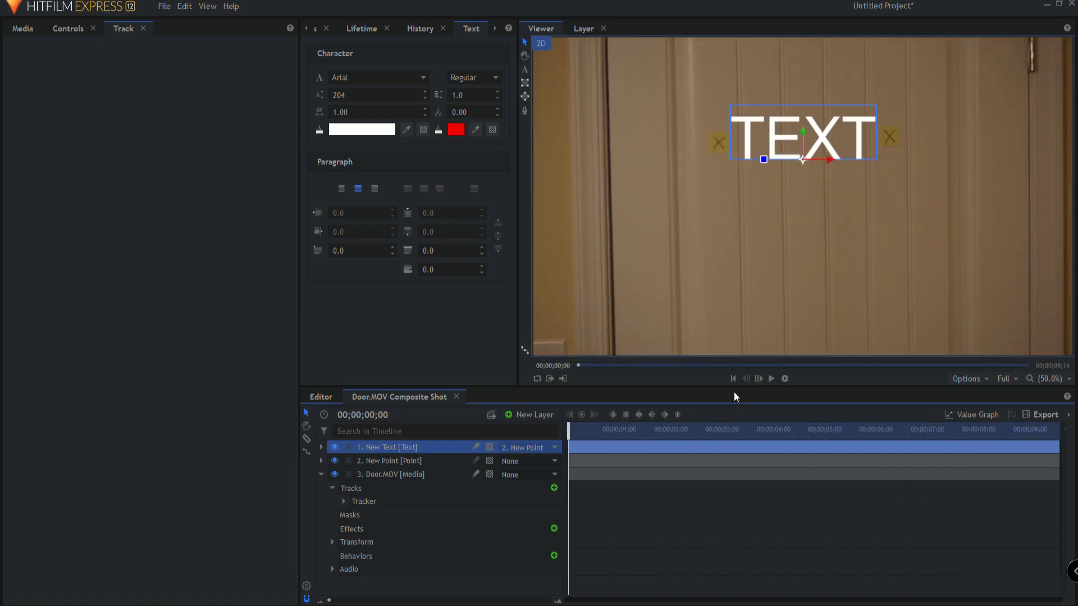
click(771, 379)
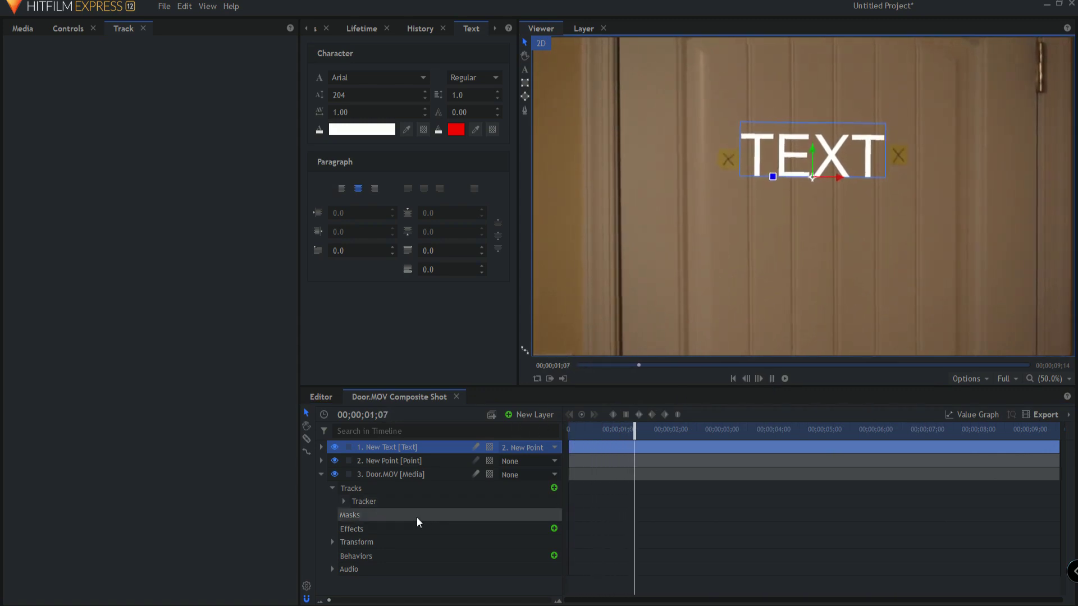
click(321, 474)
key(space)
click(331, 493)
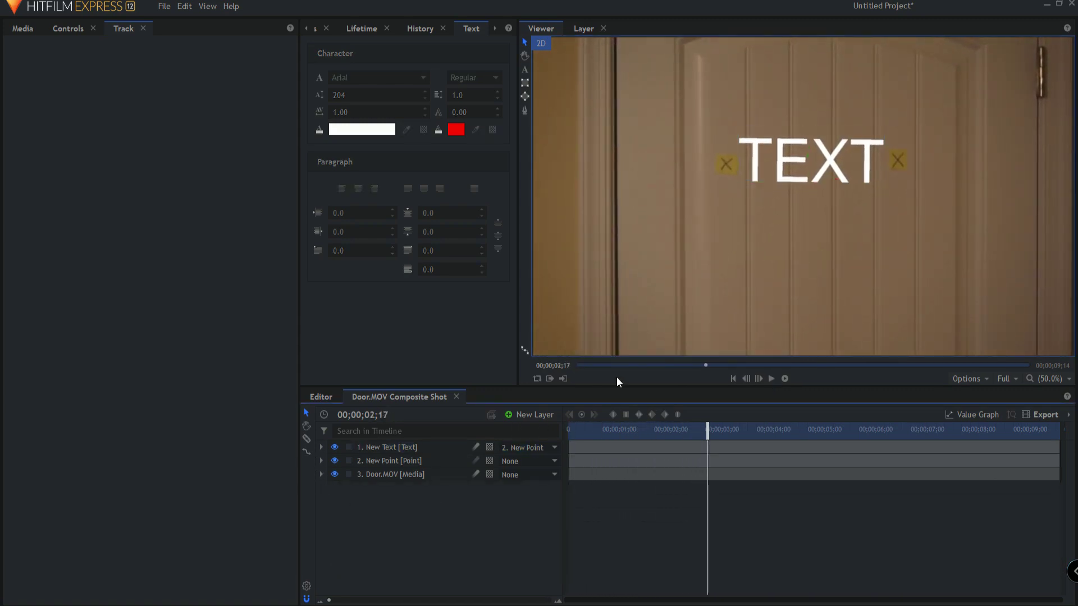
click(770, 378)
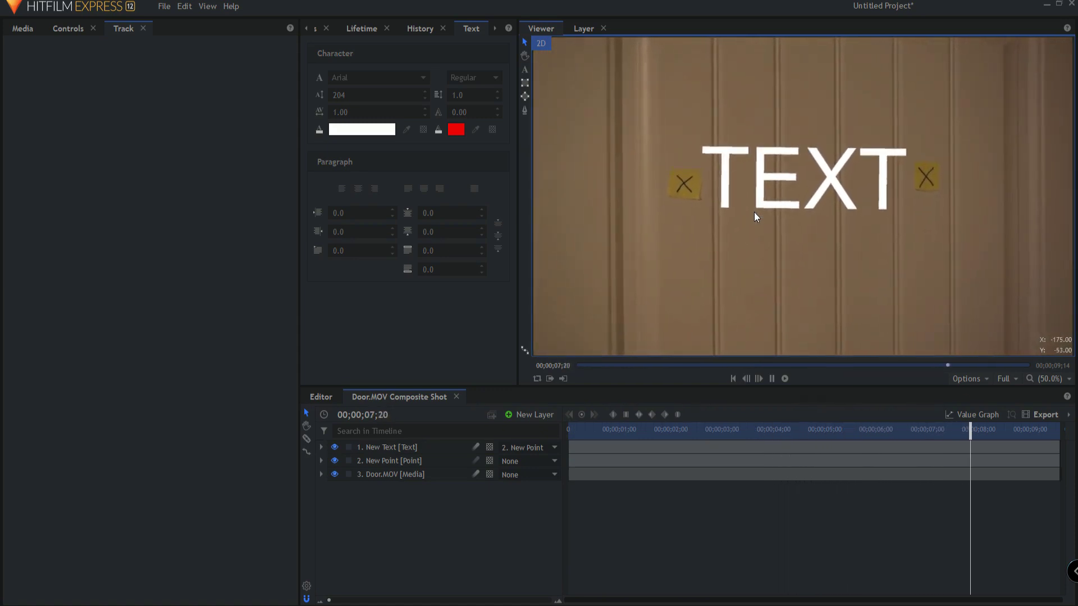
click(732, 378)
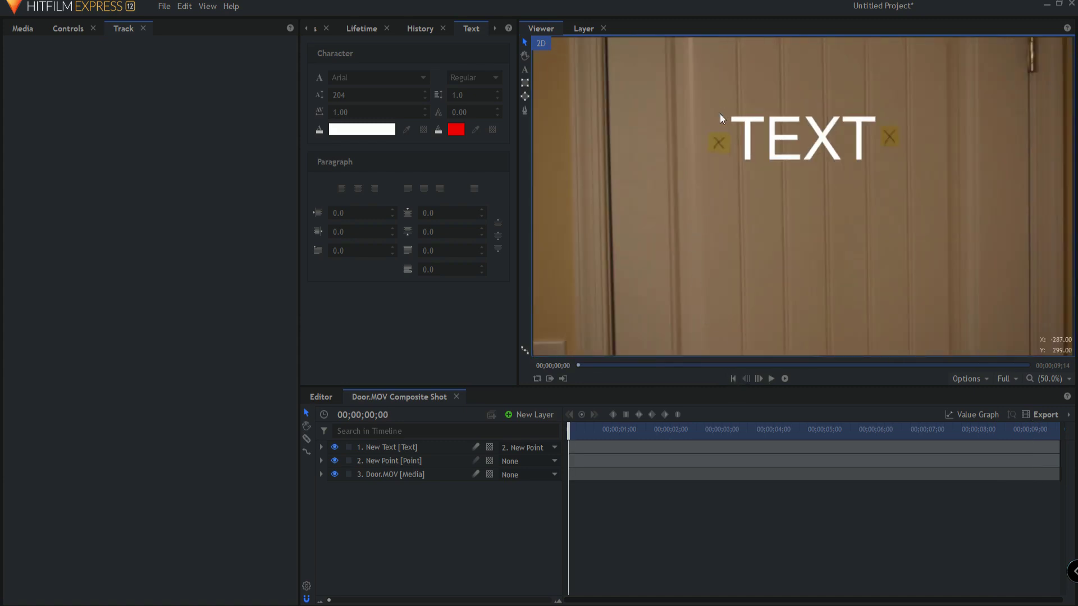